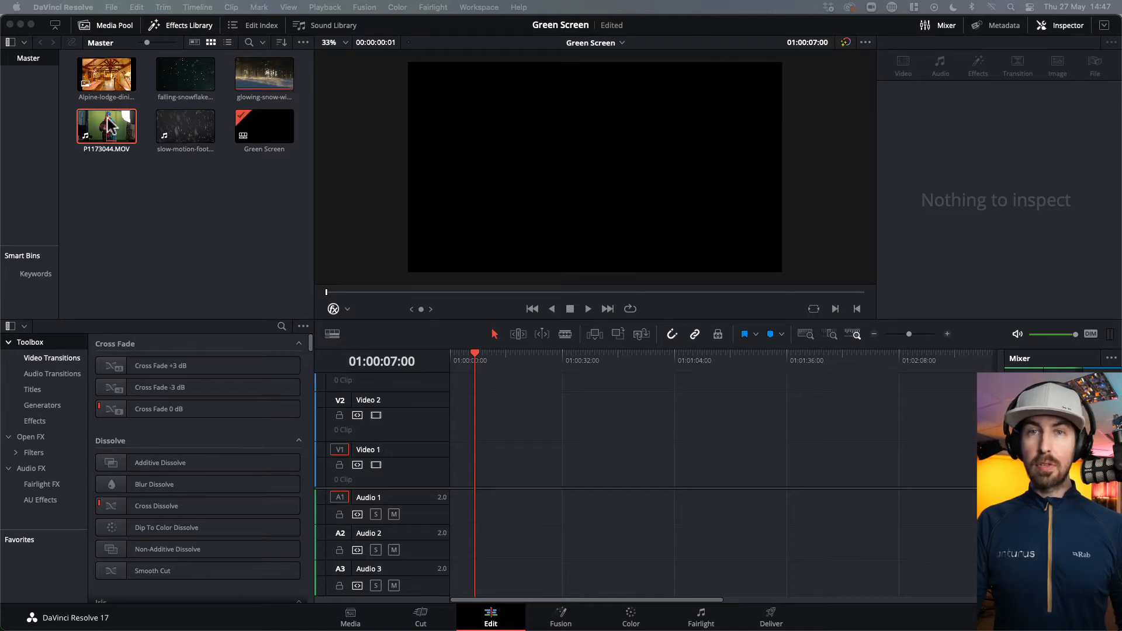
Place the Alpine lodge dining room image on Video 1 and set its zoom to 1.220
{"action": "left_click", "coordinate": [108, 88]}
{"action": "left_click_drag", "start_coordinate": [109, 85], "coordinate": [628, 466]}
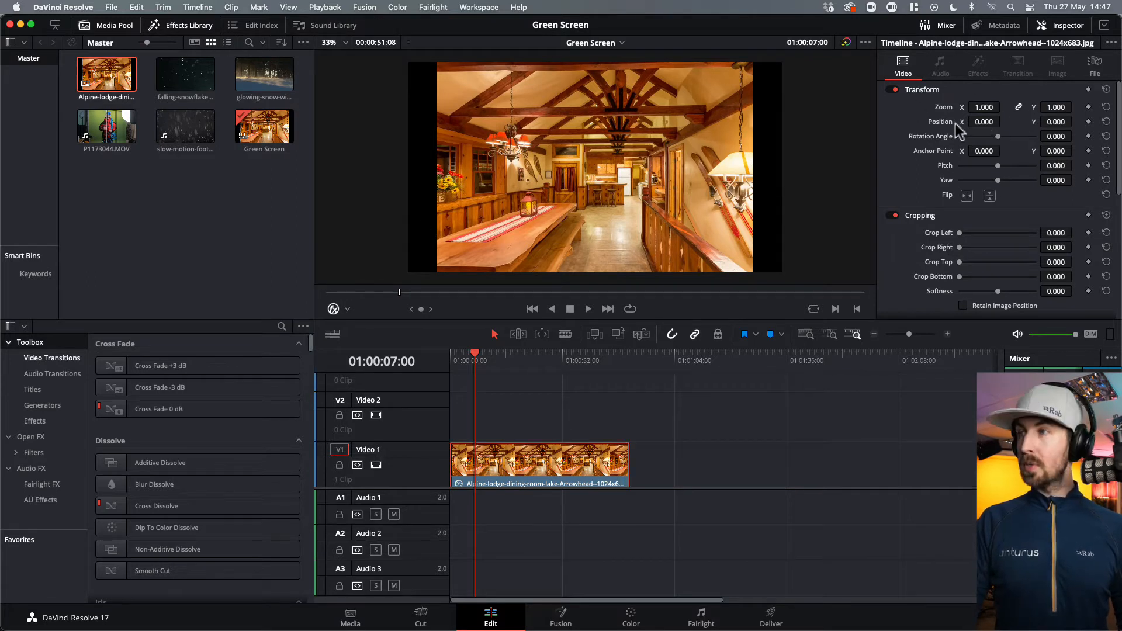
{"action": "left_click_drag", "start_coordinate": [983, 109], "coordinate": [994, 108]}
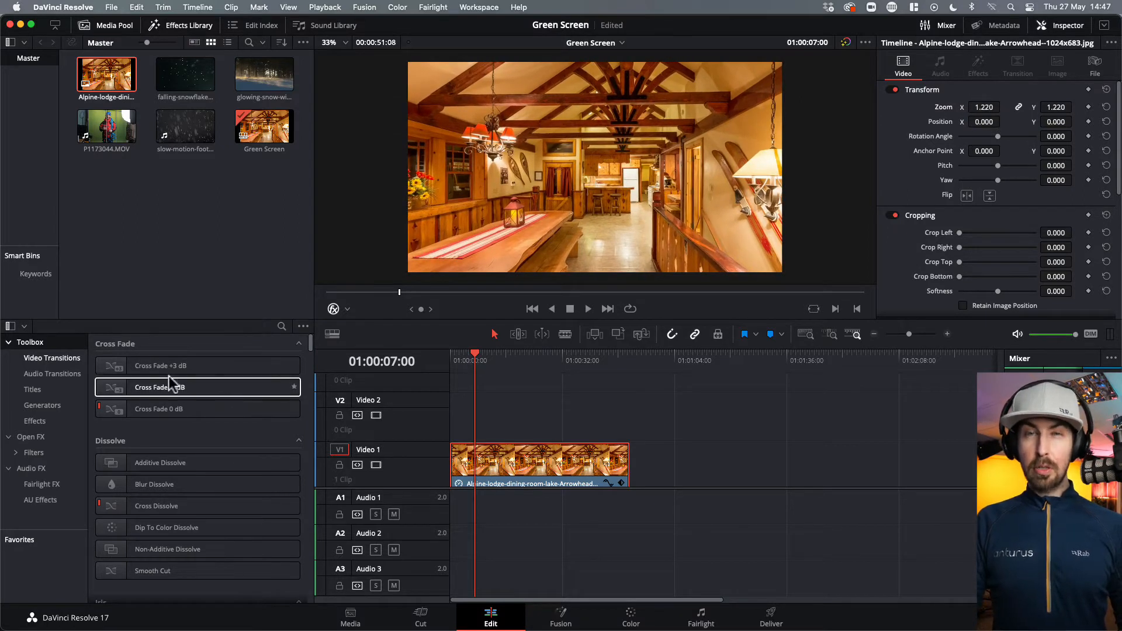
Apply a Gaussian Blur to the lodge image with horizontal and vertical strength 0.248
{"action": "left_click", "coordinate": [34, 453]}
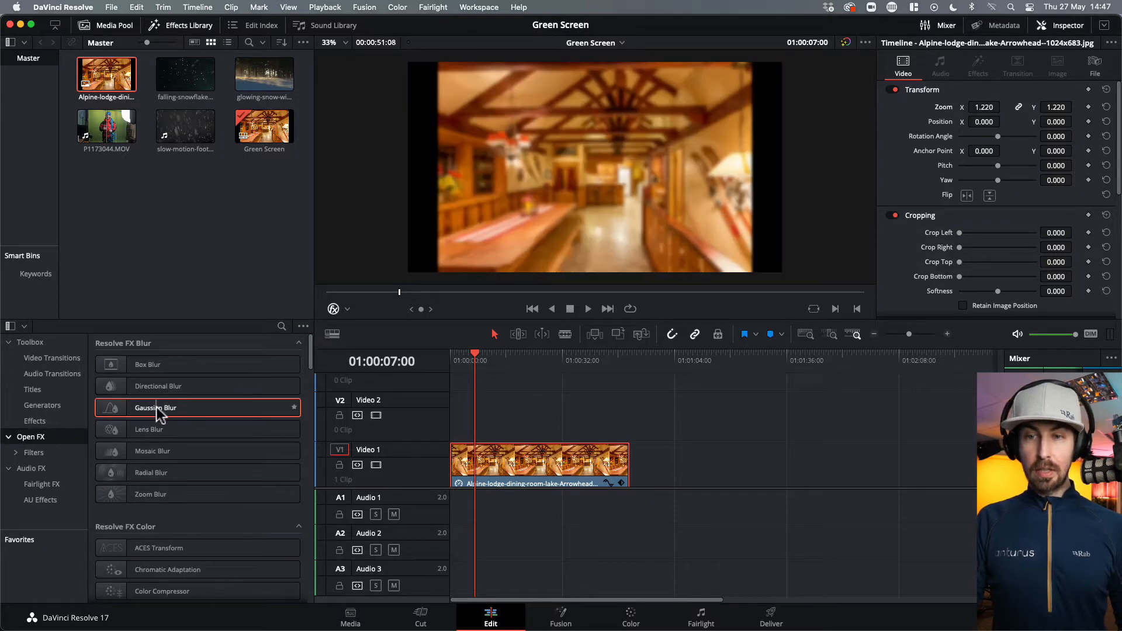
{"action": "left_click_drag", "start_coordinate": [155, 412], "coordinate": [533, 462]}
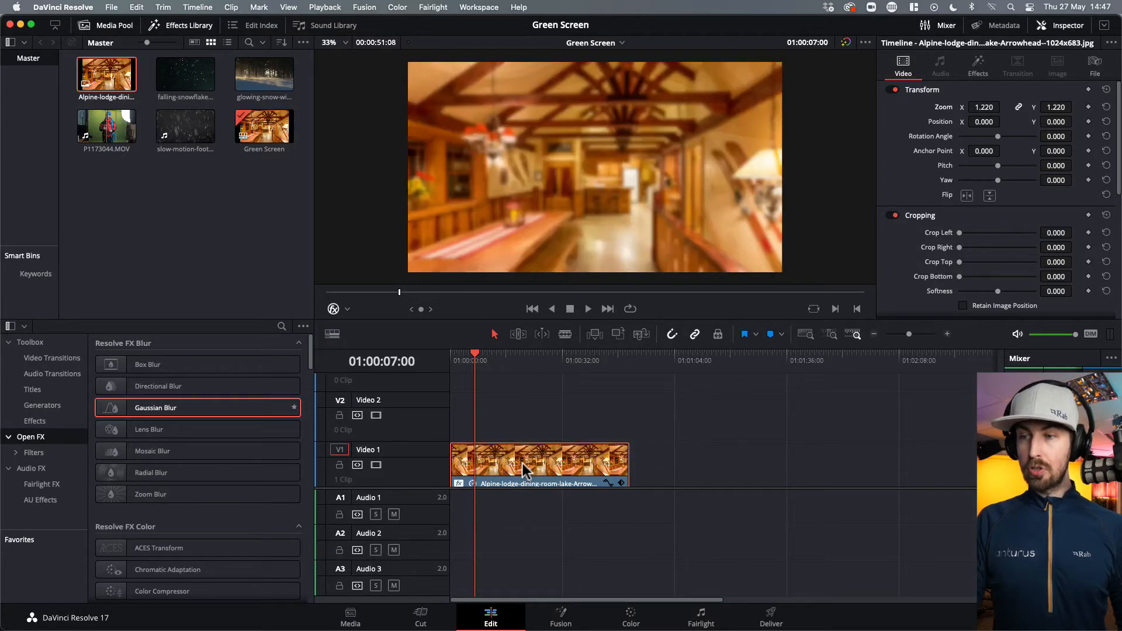
{"action": "left_click", "coordinate": [980, 71]}
{"action": "left_click_drag", "start_coordinate": [992, 138], "coordinate": [979, 140]}
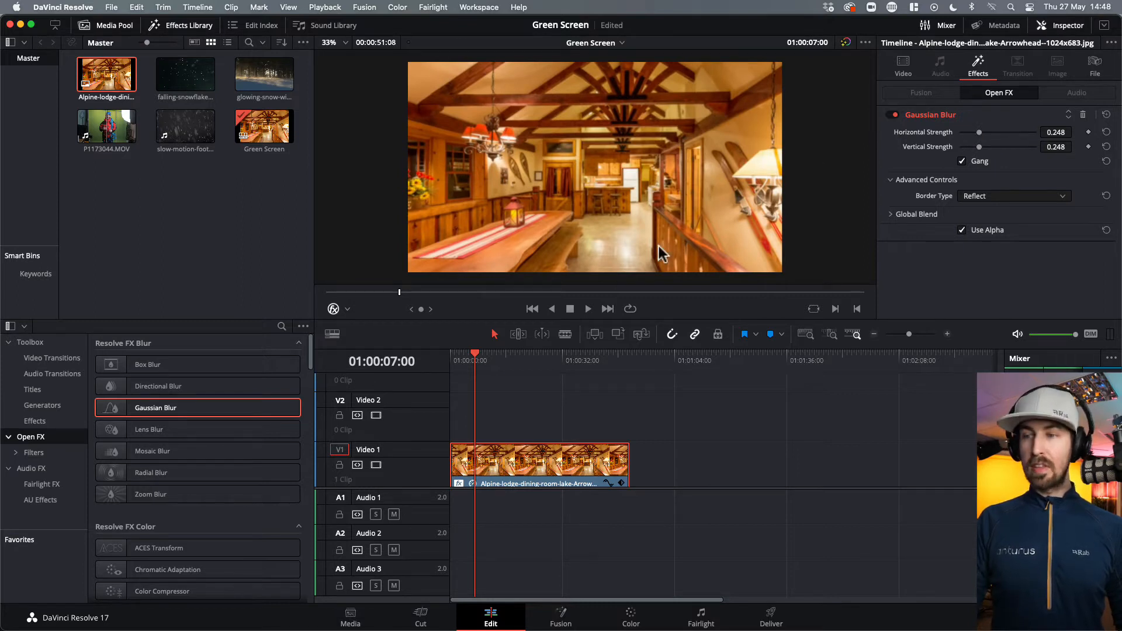
Replace the lodge image on Video 1 with the glowing snow clip, starting at the beginning of the timeline
{"action": "left_click", "coordinate": [517, 457]}
{"action": "key", "text": "BackSpace"}
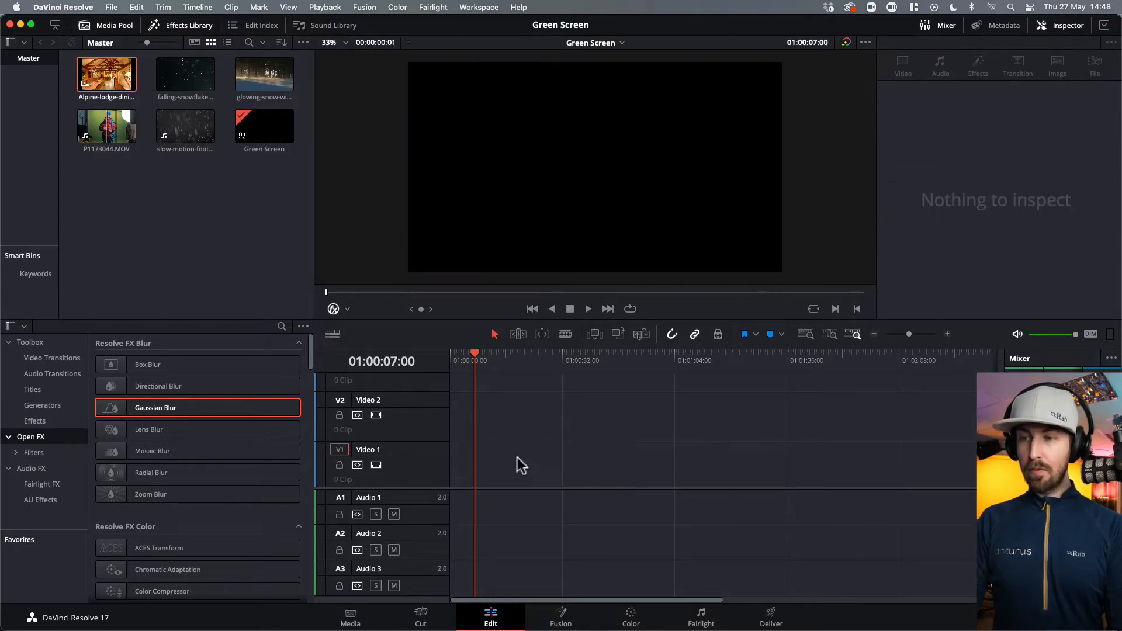
{"action": "left_click_drag", "start_coordinate": [274, 83], "coordinate": [456, 467]}
{"action": "left_click_drag", "start_coordinate": [474, 356], "coordinate": [476, 356]}
Apply a Gaussian Blur to the glowing snow clip with horizontal and vertical strength 0.201
{"action": "left_click_drag", "start_coordinate": [170, 409], "coordinate": [489, 464]}
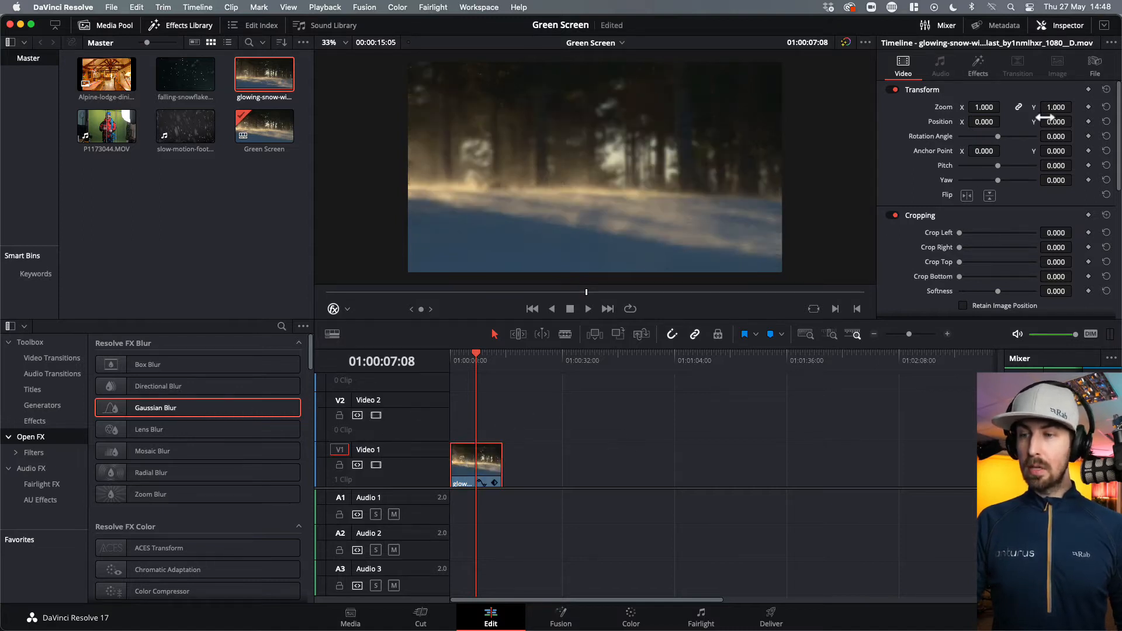
{"action": "left_click", "coordinate": [977, 64]}
{"action": "left_click_drag", "start_coordinate": [996, 133], "coordinate": [975, 134]}
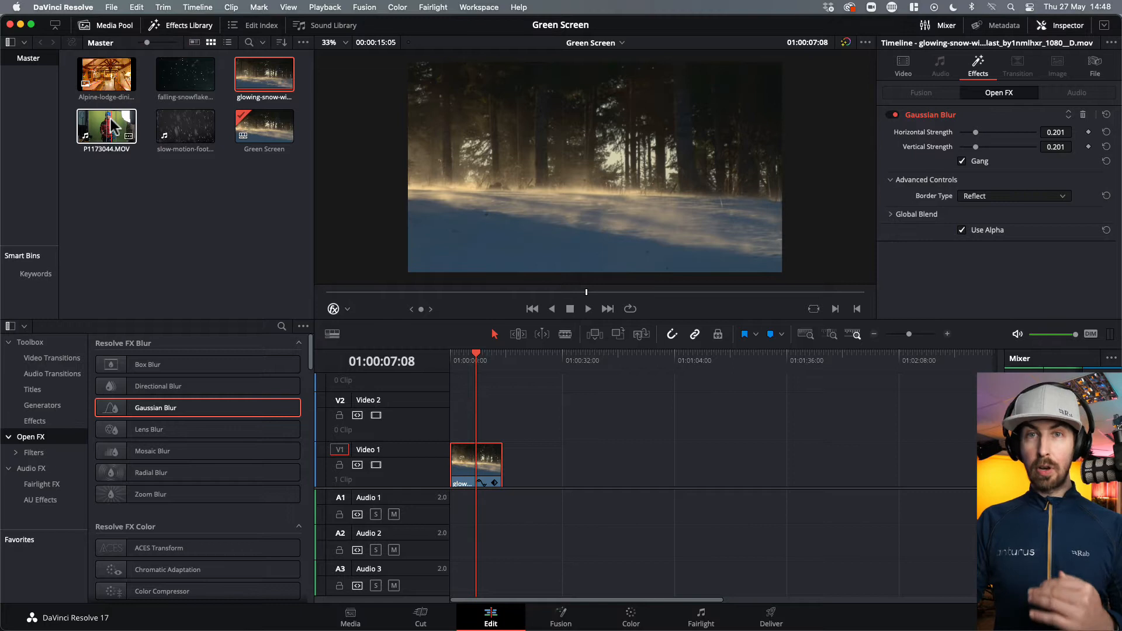
Place P1173044.MOV on Video 2 above the snow clip, trim its end to match, and move the playhead to 01:00:08:00
{"action": "left_click_drag", "start_coordinate": [111, 125], "coordinate": [454, 436]}
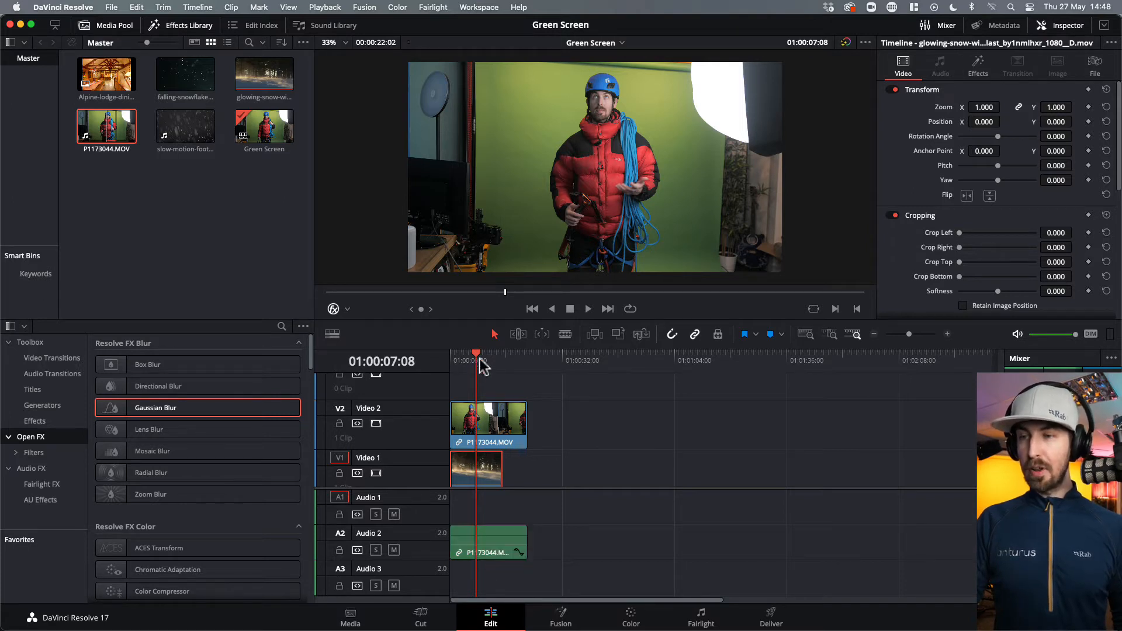
{"action": "left_click_drag", "start_coordinate": [525, 421], "coordinate": [501, 420]}
{"action": "left_click_drag", "start_coordinate": [476, 354], "coordinate": [479, 353]}
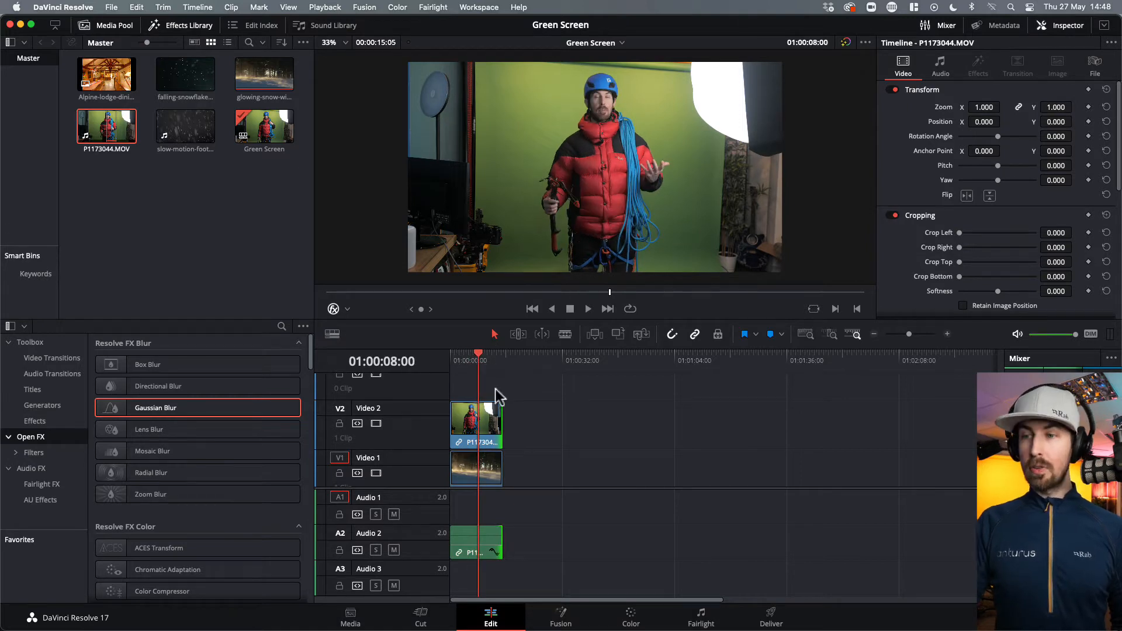
Apply the 3D Keyer to P1173044.MOV and sample the green backdrop with a long stroke beside the climber
{"action": "left_click", "coordinate": [475, 425]}
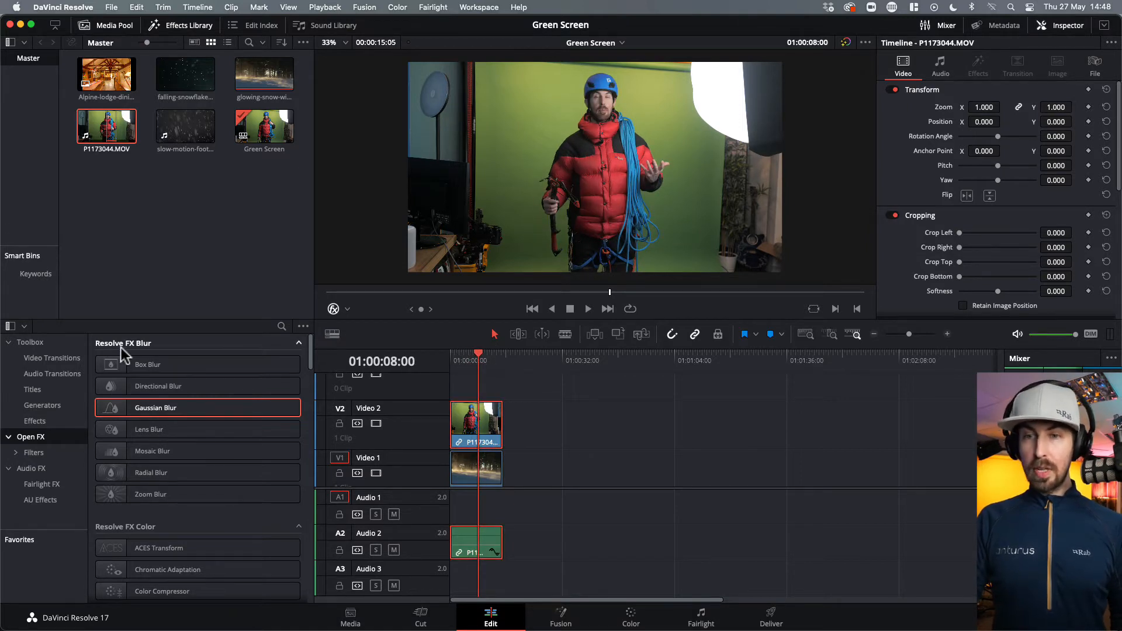
{"action": "scroll", "coordinate": [206, 459], "scroll_direction": "down", "scroll_amount": 10}
{"action": "scroll", "coordinate": [269, 462], "scroll_direction": "down", "scroll_amount": 6}
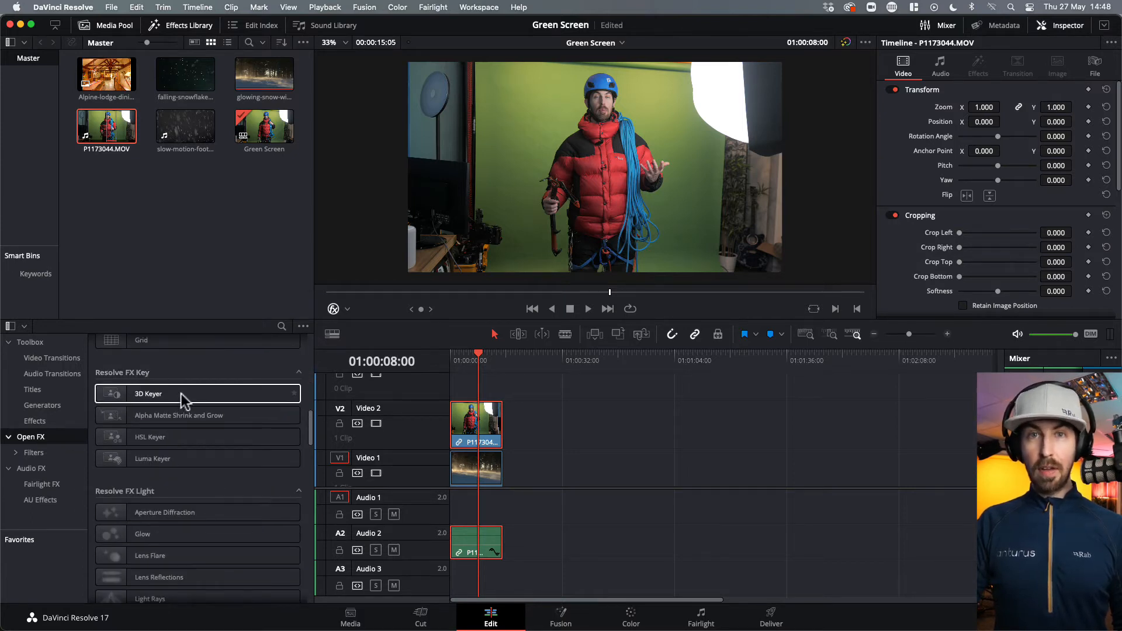
{"action": "left_click_drag", "start_coordinate": [143, 395], "coordinate": [475, 433]}
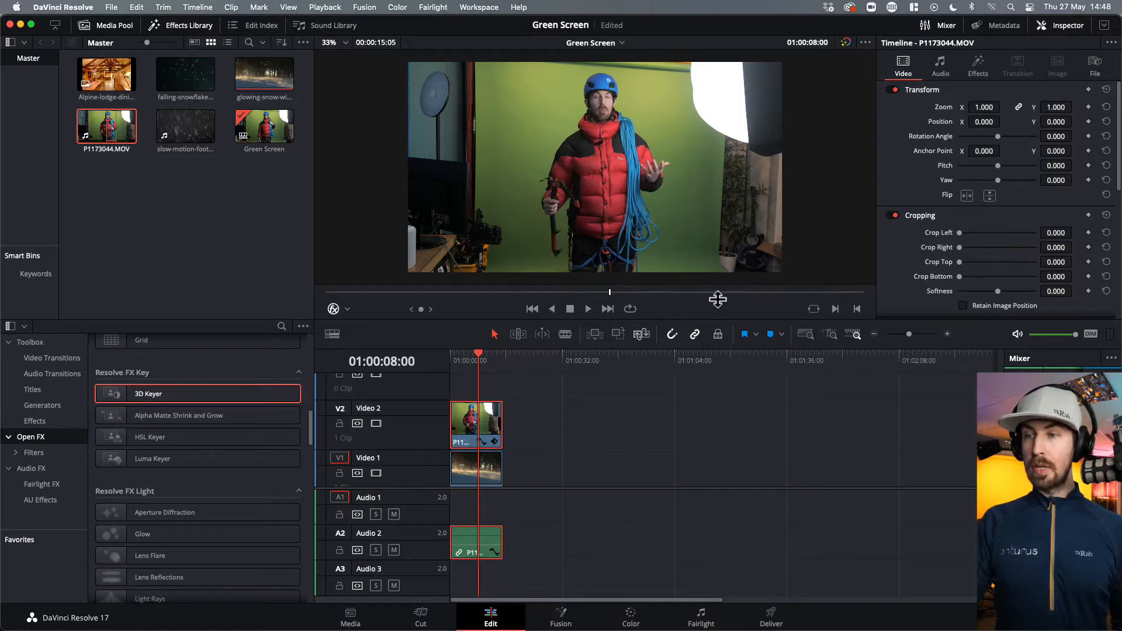
{"action": "left_click", "coordinate": [978, 64]}
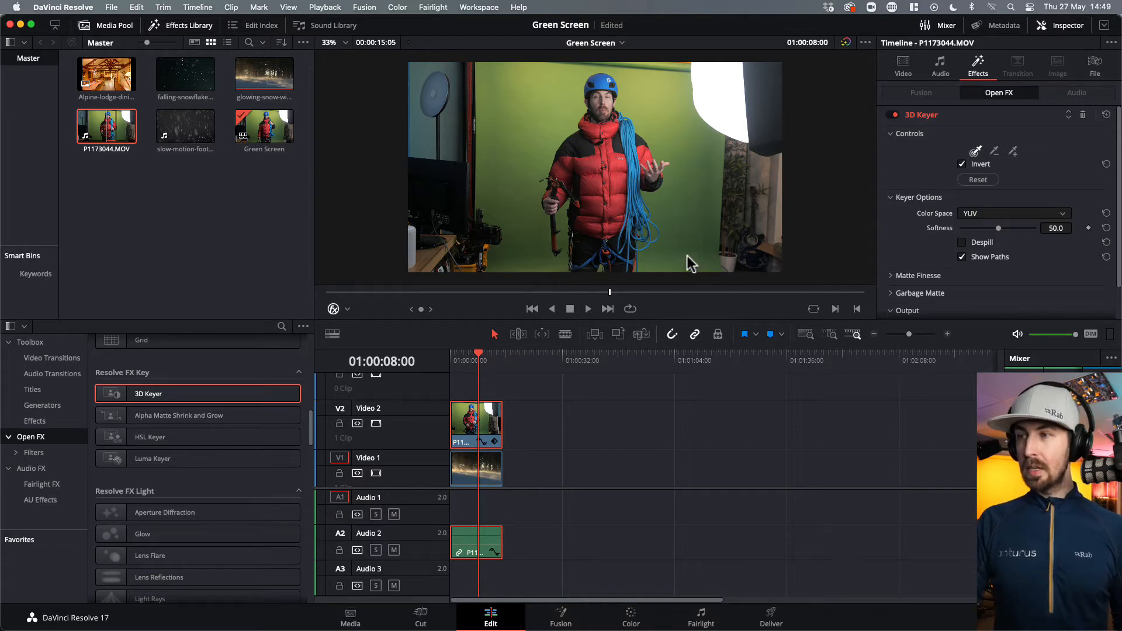
{"action": "mouse_move", "coordinate": [684, 262]}
{"action": "left_mouse_down"}
{"action": "mouse_move", "coordinate": [692, 181]}
{"action": "mouse_move", "coordinate": [661, 83]}
{"action": "left_mouse_up"}
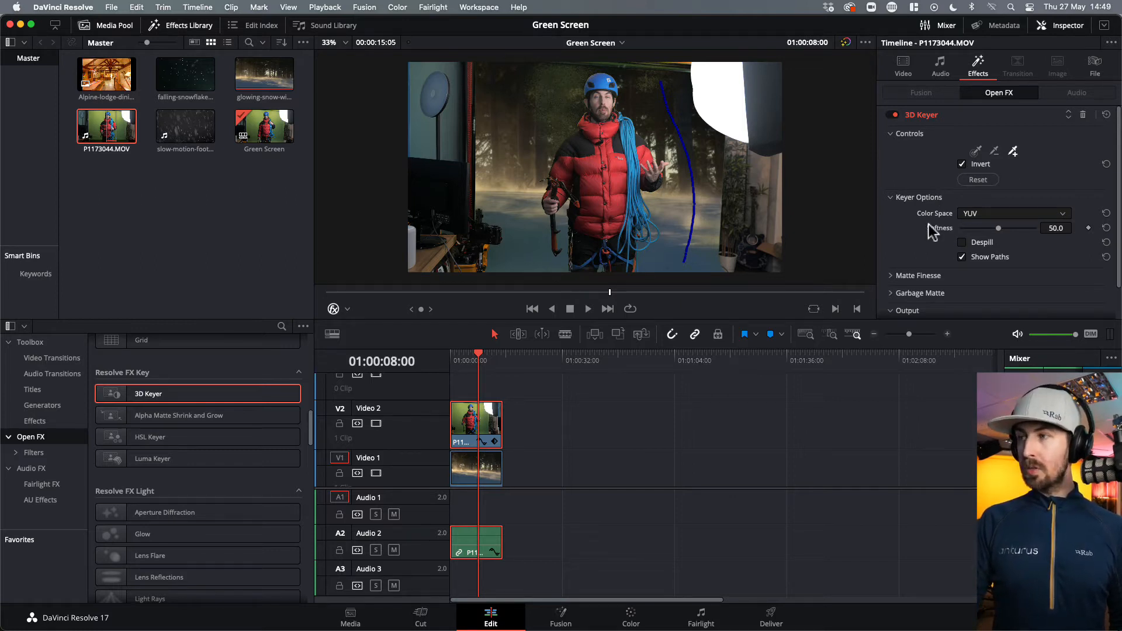
Set the 3D Keyer output to Alpha Highlight B/W and add strokes over the grey backdrop areas around the climber to clean the key
{"action": "scroll", "coordinate": [920, 221], "scroll_direction": "down", "scroll_amount": 2}
{"action": "left_click", "coordinate": [985, 291]}
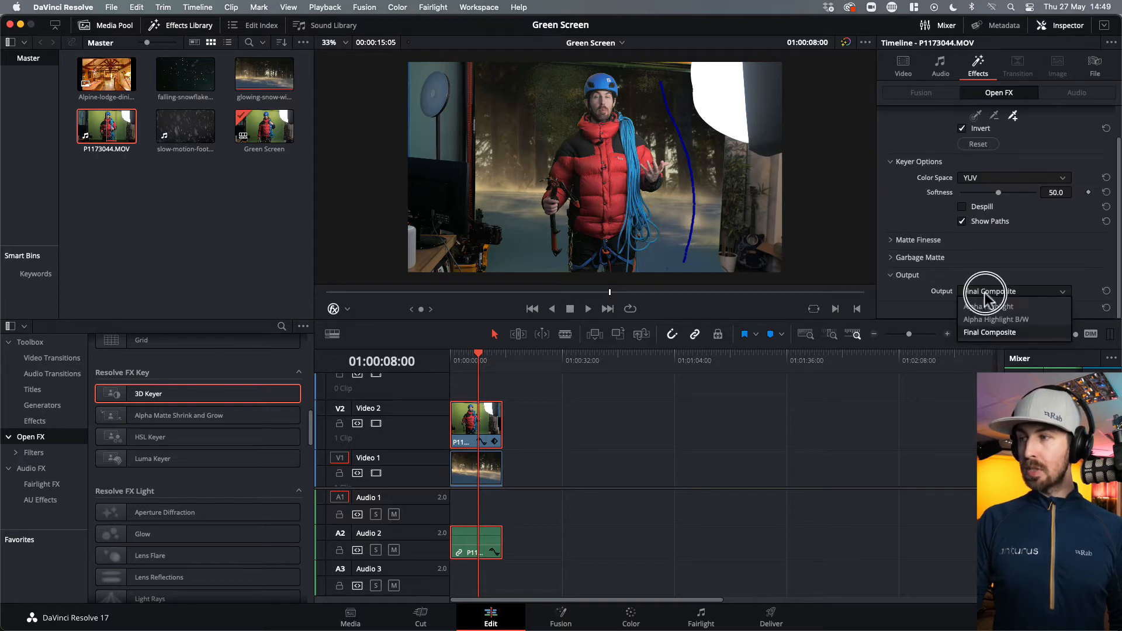
{"action": "left_click", "coordinate": [999, 321]}
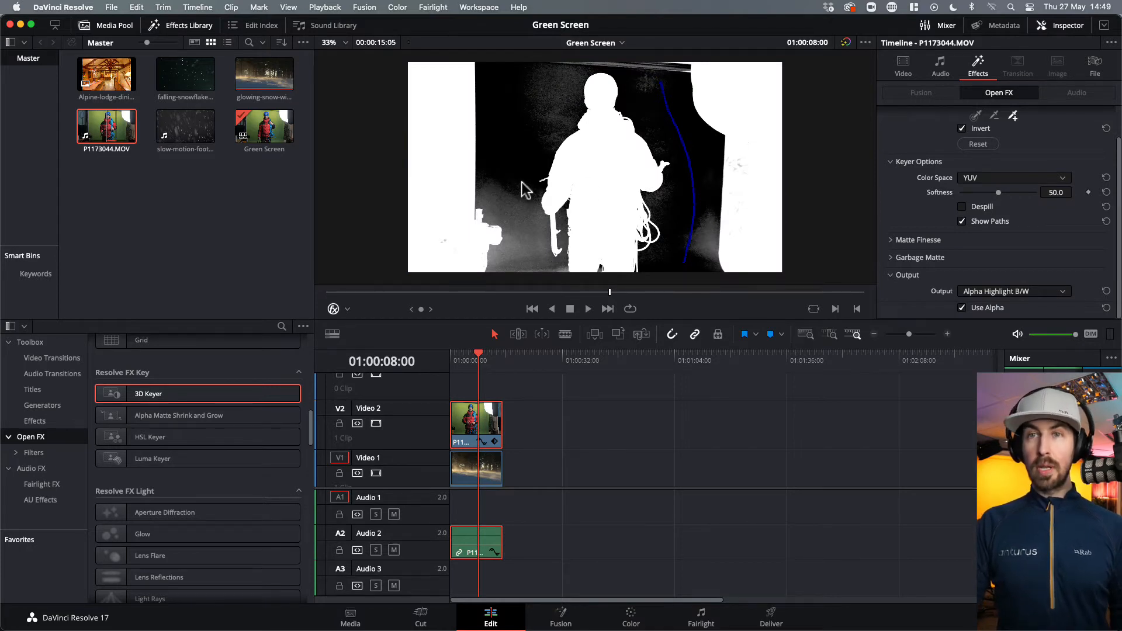
{"action": "left_click", "coordinate": [1014, 116]}
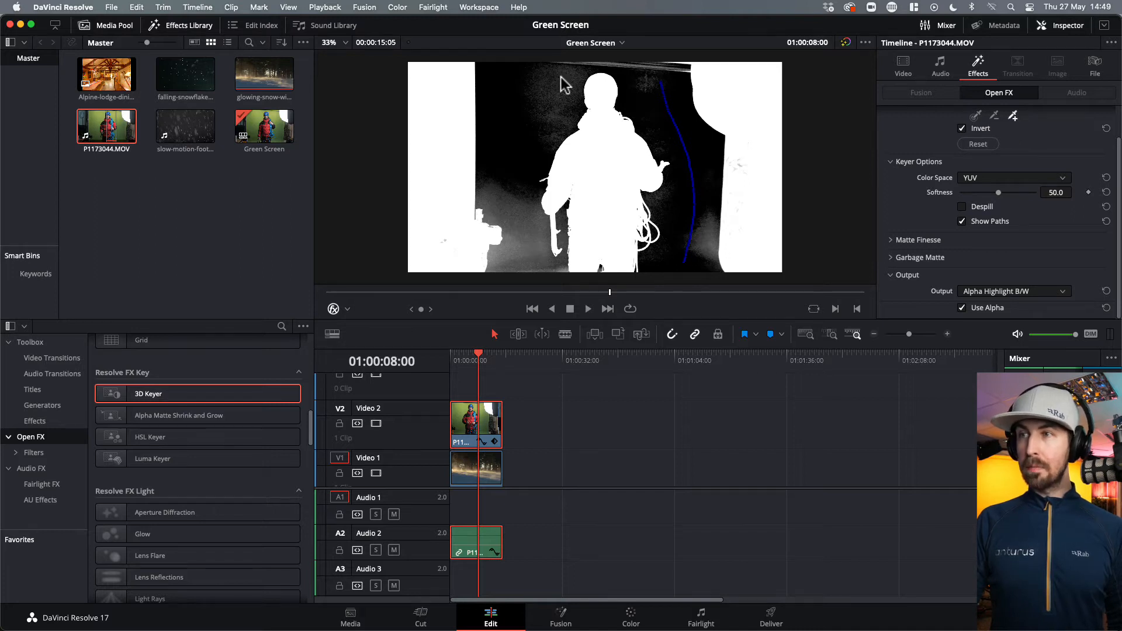
{"action": "mouse_move", "coordinate": [568, 87]}
{"action": "left_mouse_down"}
{"action": "mouse_move", "coordinate": [558, 116]}
{"action": "mouse_move", "coordinate": [544, 100]}
{"action": "mouse_move", "coordinate": [562, 76]}
{"action": "left_mouse_up"}
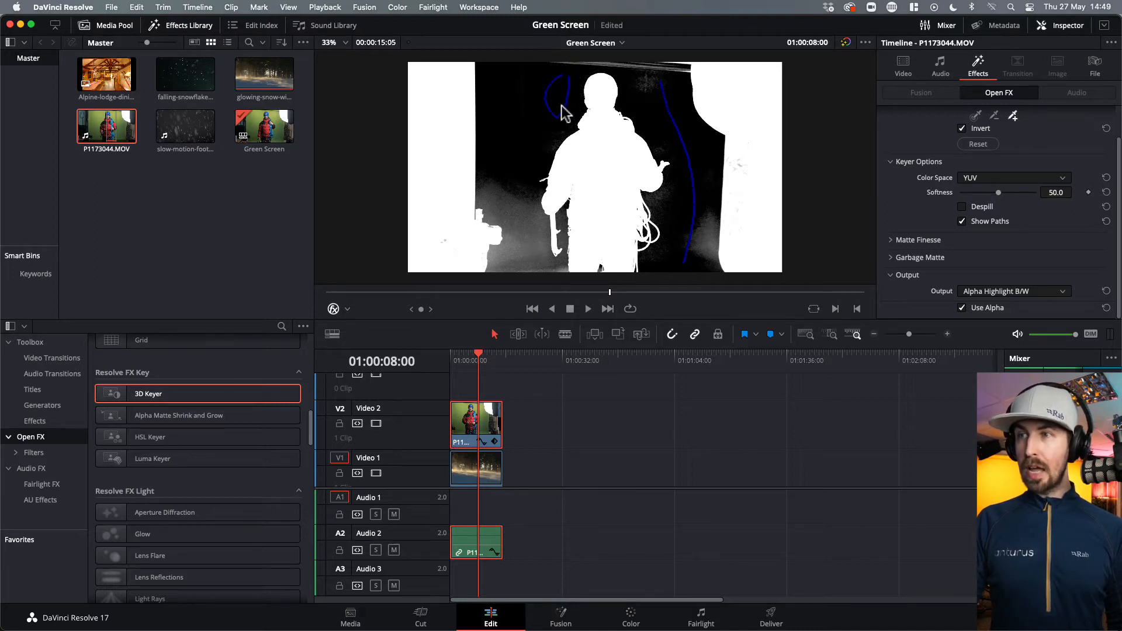
{"action": "mouse_move", "coordinate": [519, 170]}
{"action": "left_mouse_down"}
{"action": "mouse_move", "coordinate": [534, 255]}
{"action": "mouse_move", "coordinate": [503, 196]}
{"action": "mouse_move", "coordinate": [513, 258]}
{"action": "left_mouse_up"}
{"action": "mouse_move", "coordinate": [708, 258]}
{"action": "left_mouse_down"}
{"action": "mouse_move", "coordinate": [710, 212]}
{"action": "mouse_move", "coordinate": [655, 198]}
{"action": "mouse_move", "coordinate": [673, 181]}
{"action": "left_mouse_up"}
{"action": "left_click_drag", "start_coordinate": [645, 80], "coordinate": [649, 91]}
{"action": "left_click_drag", "start_coordinate": [500, 250], "coordinate": [567, 272]}
{"action": "left_click_drag", "start_coordinate": [555, 132], "coordinate": [548, 147]}
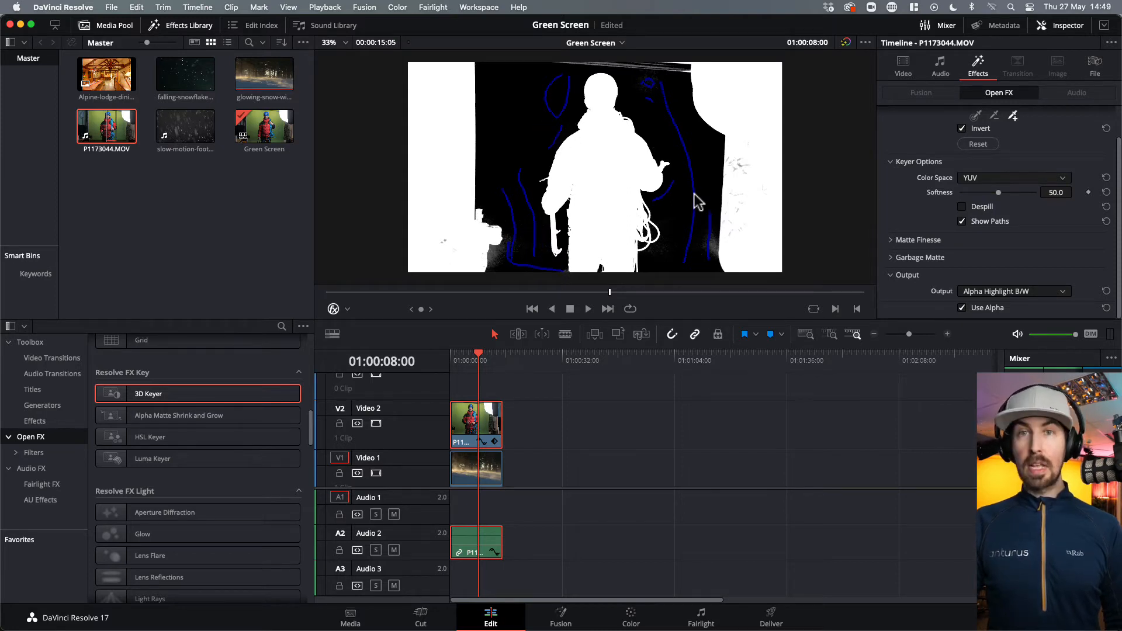
{"action": "mouse_move", "coordinate": [680, 215]}
{"action": "left_mouse_down"}
{"action": "mouse_move", "coordinate": [681, 257]}
{"action": "mouse_move", "coordinate": [664, 251]}
{"action": "mouse_move", "coordinate": [671, 241]}
{"action": "mouse_move", "coordinate": [703, 251]}
{"action": "mouse_move", "coordinate": [714, 230]}
{"action": "left_mouse_up"}
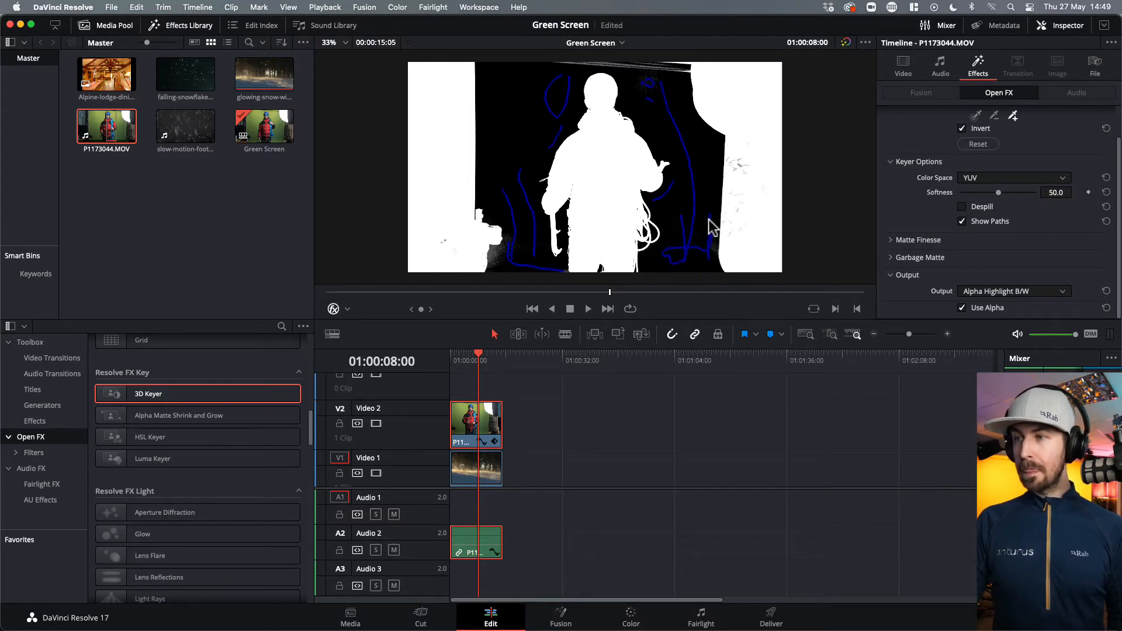
Set the 3D Keyer output to Final Composite, with Despill enabled and Show Paths disabled
{"action": "left_click", "coordinate": [991, 291]}
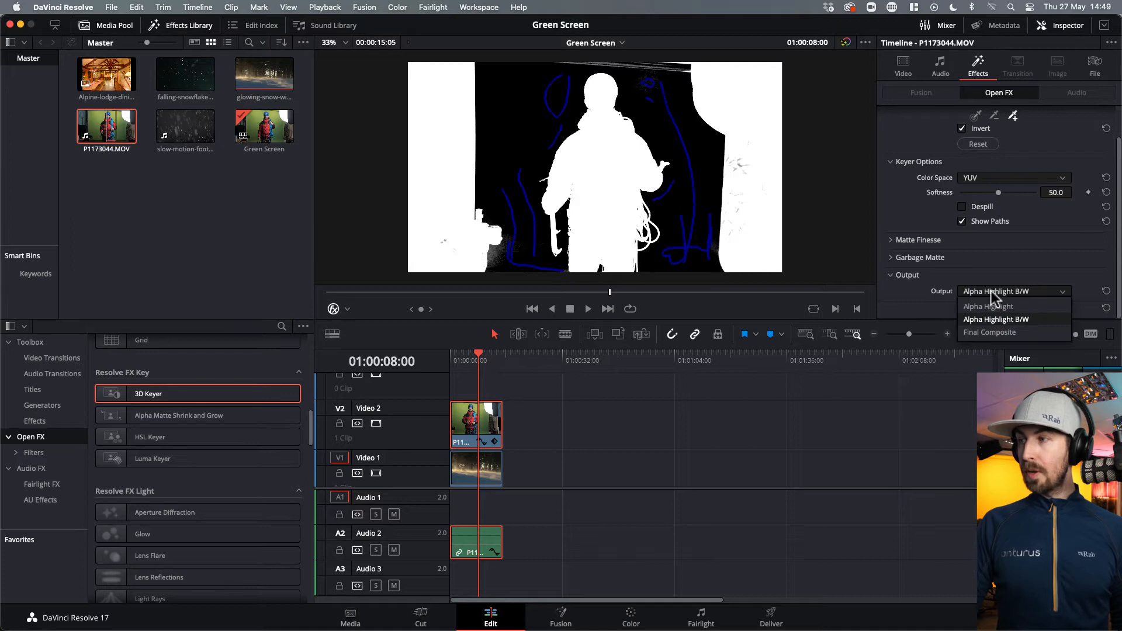
{"action": "left_click", "coordinate": [991, 332]}
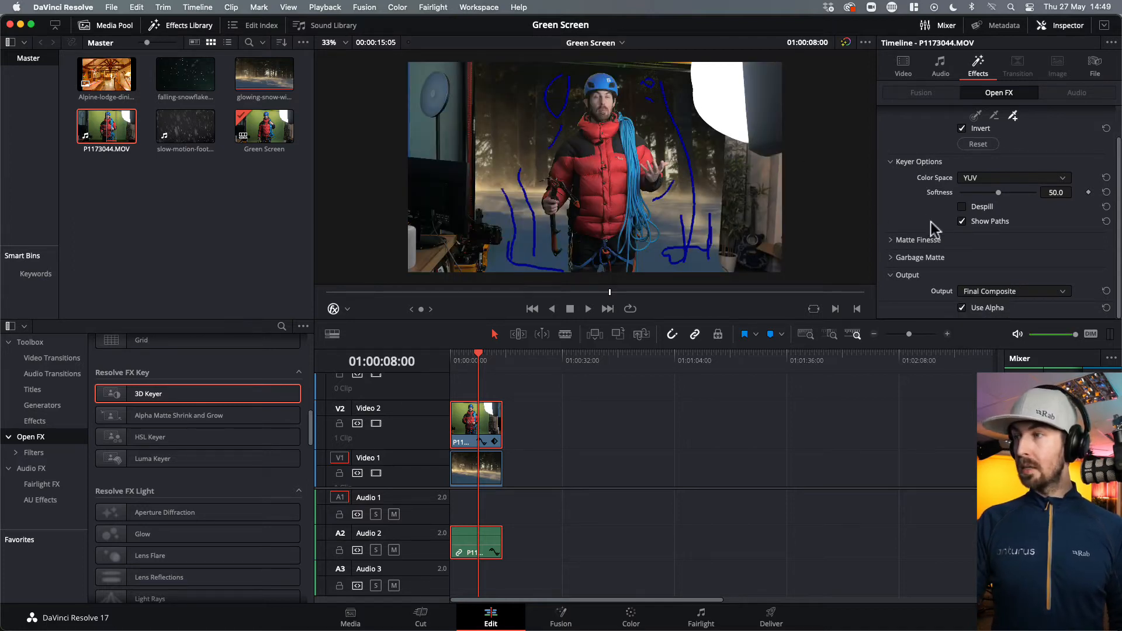
{"action": "scroll", "coordinate": [927, 219], "scroll_direction": "up", "scroll_amount": 2}
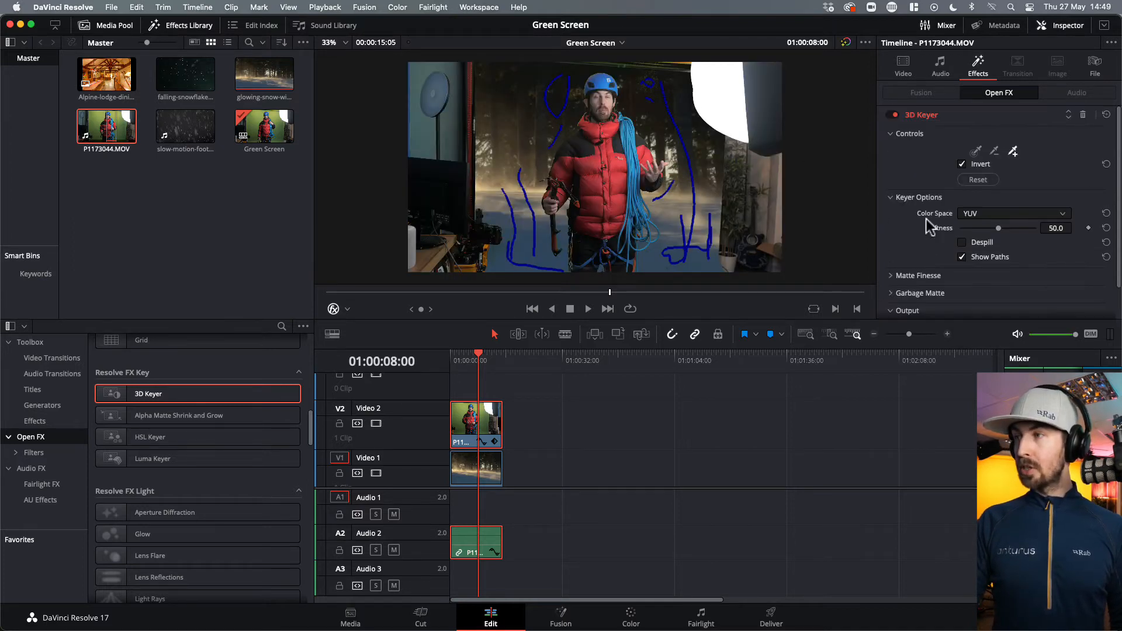
{"action": "left_click", "coordinate": [897, 276]}
{"action": "scroll", "coordinate": [941, 260], "scroll_direction": "down", "scroll_amount": 4}
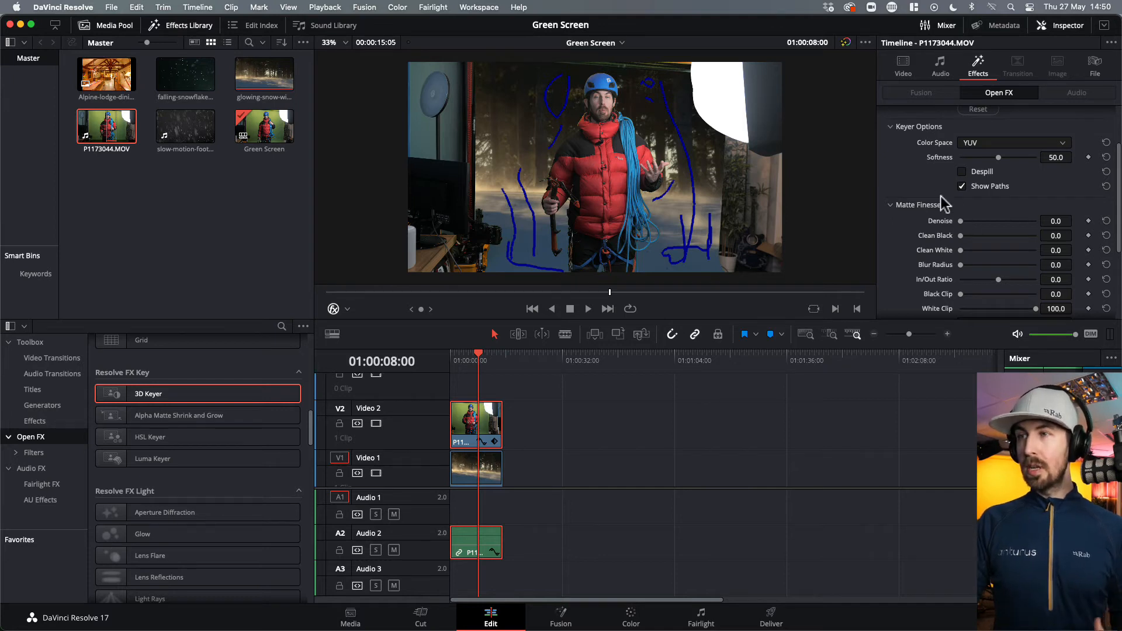
{"action": "left_click", "coordinate": [962, 171]}
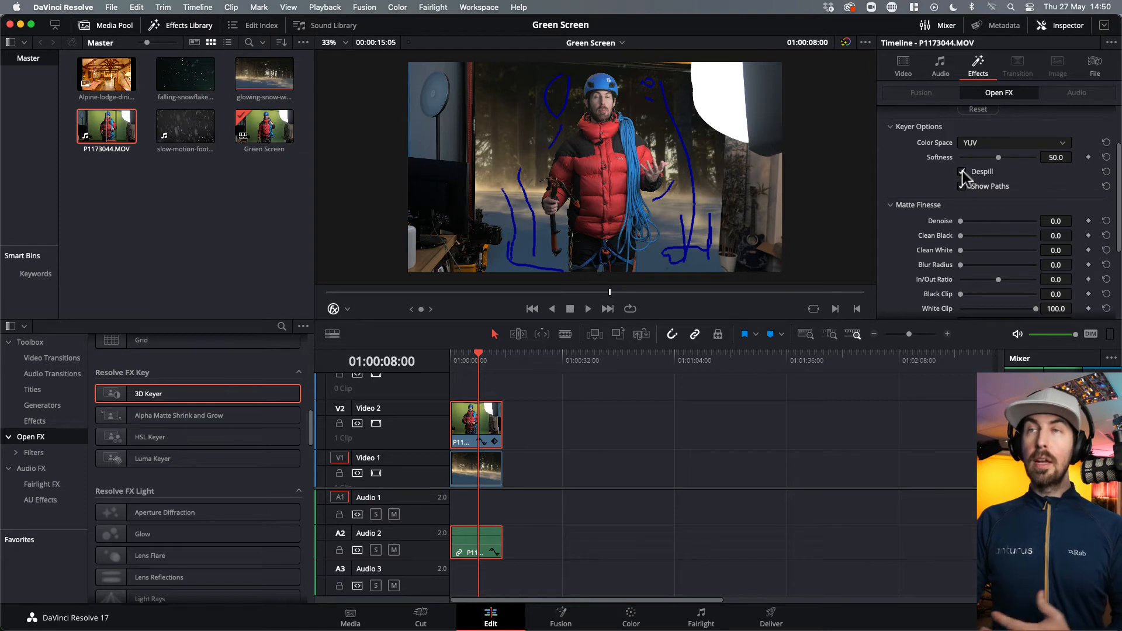
{"action": "left_click", "coordinate": [961, 186]}
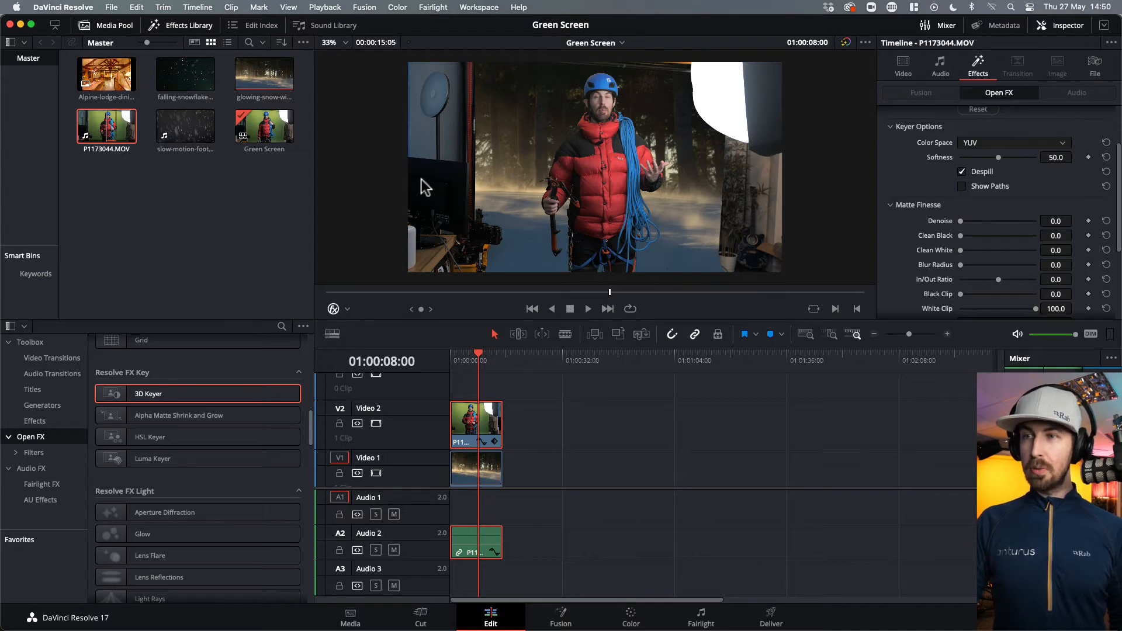
Add an inverted elliptical garbage matte around the climber, about 0.583 wide and 1.102 high, centred at about X 0.512, Y 0.414
{"action": "left_click", "coordinate": [889, 128]}
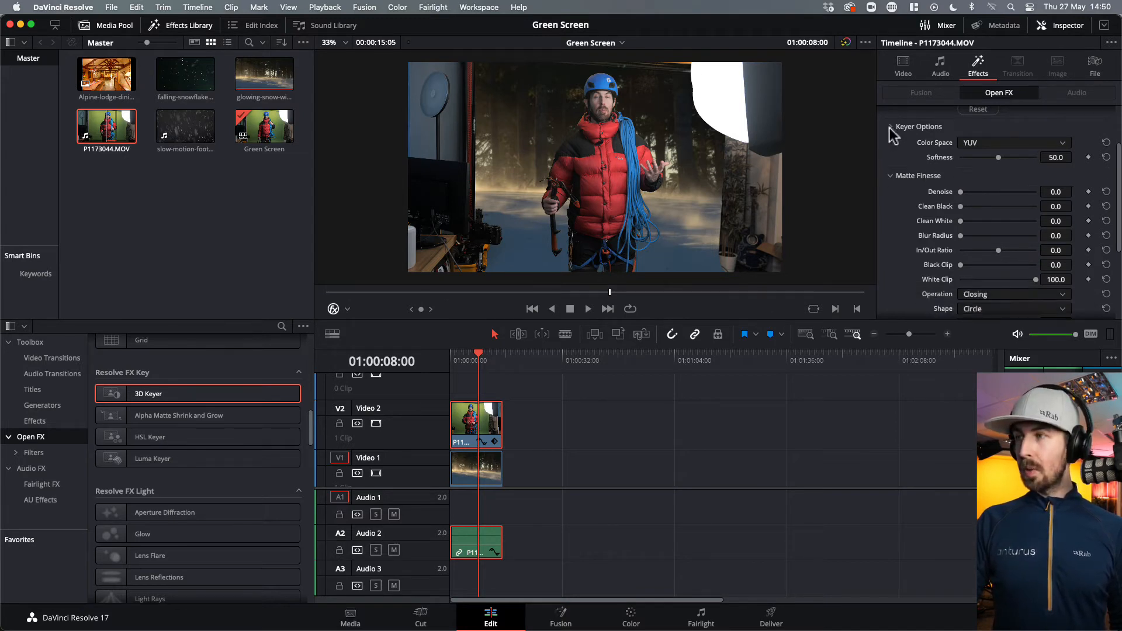
{"action": "left_click", "coordinate": [888, 143]}
{"action": "left_click", "coordinate": [892, 233]}
{"action": "left_click", "coordinate": [987, 249]}
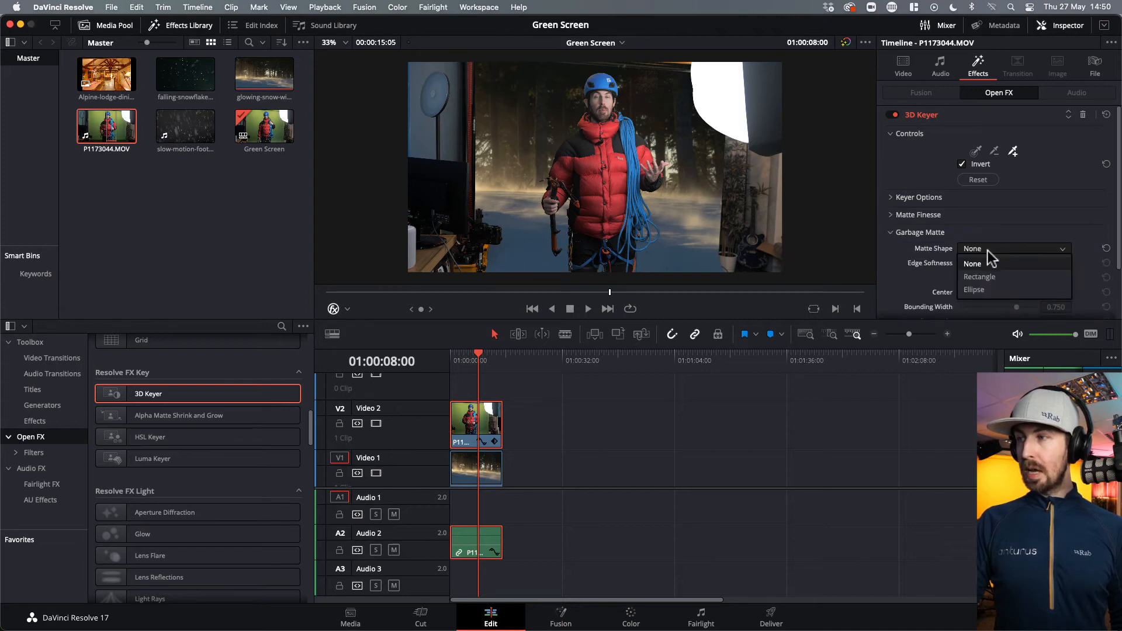
{"action": "left_click", "coordinate": [981, 290]}
{"action": "left_click_drag", "start_coordinate": [741, 246], "coordinate": [703, 283]}
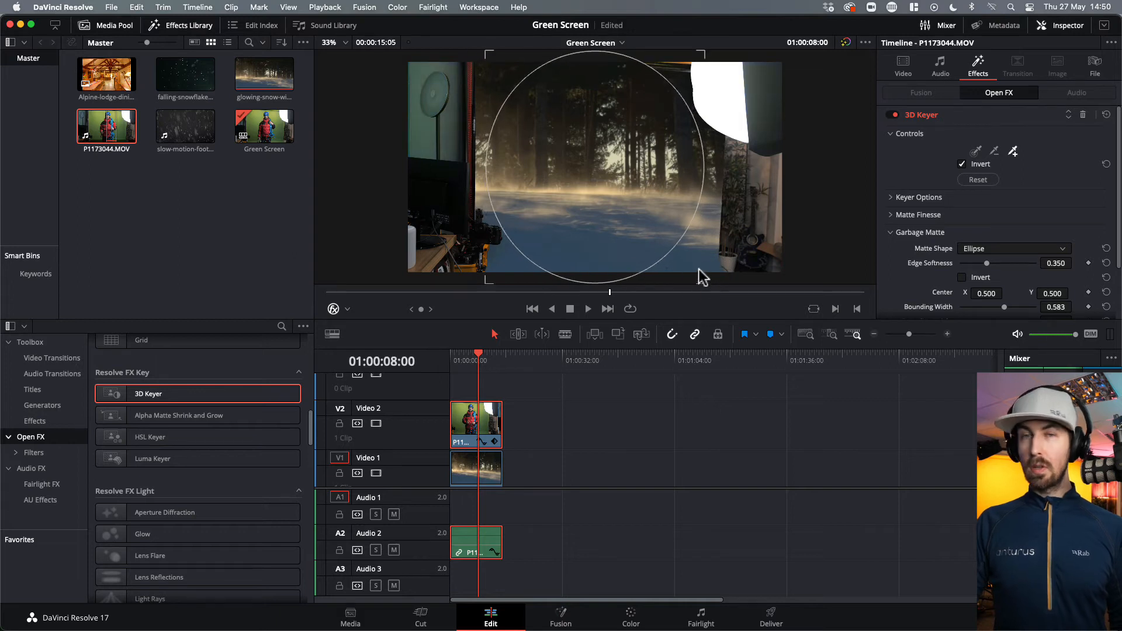
{"action": "mouse_move", "coordinate": [646, 226]}
{"action": "left_mouse_down"}
{"action": "mouse_move", "coordinate": [653, 248]}
{"action": "mouse_move", "coordinate": [651, 238]}
{"action": "left_mouse_up"}
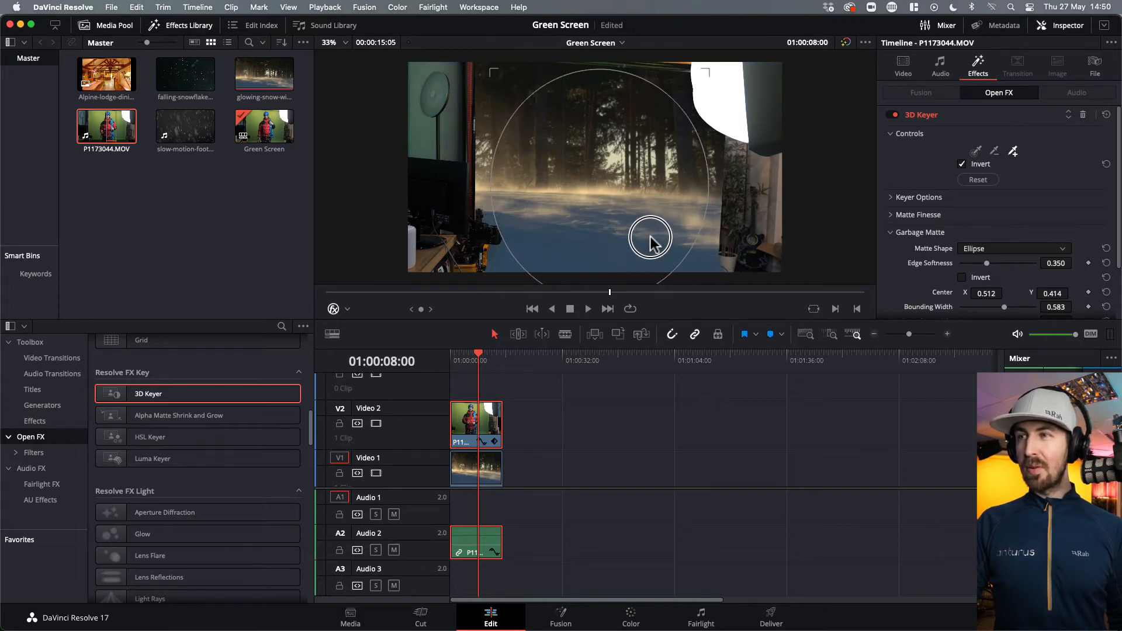
{"action": "left_click", "coordinate": [961, 277]}
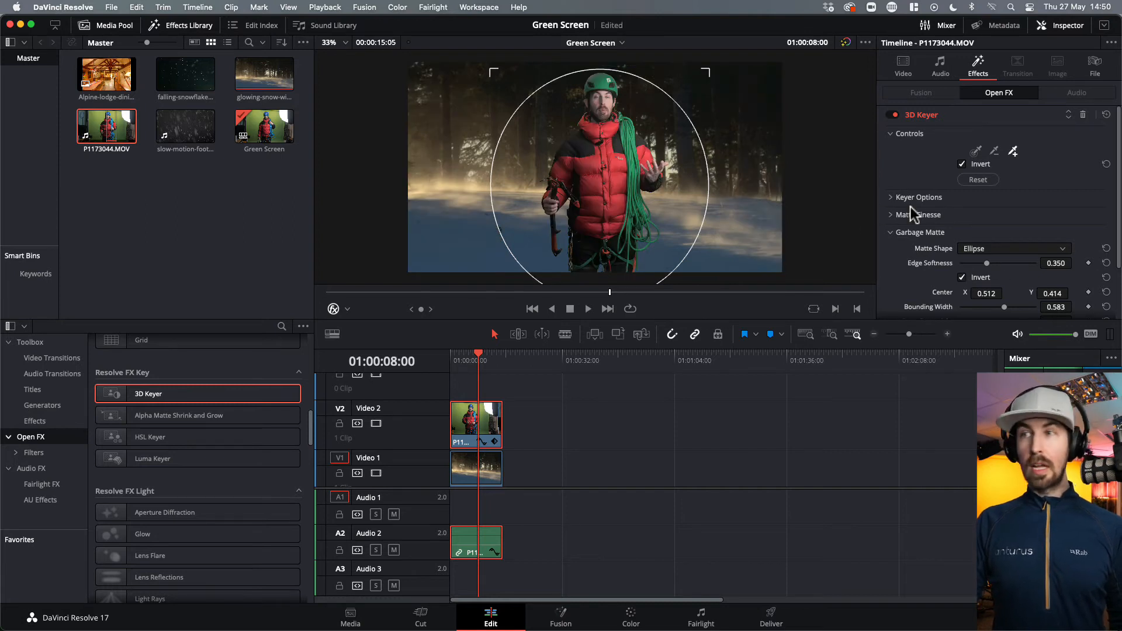
Collapse the garbage matte settings and turn off Despill in the 3D Keyer options
{"action": "scroll", "coordinate": [912, 199], "scroll_direction": "down", "scroll_amount": 3}
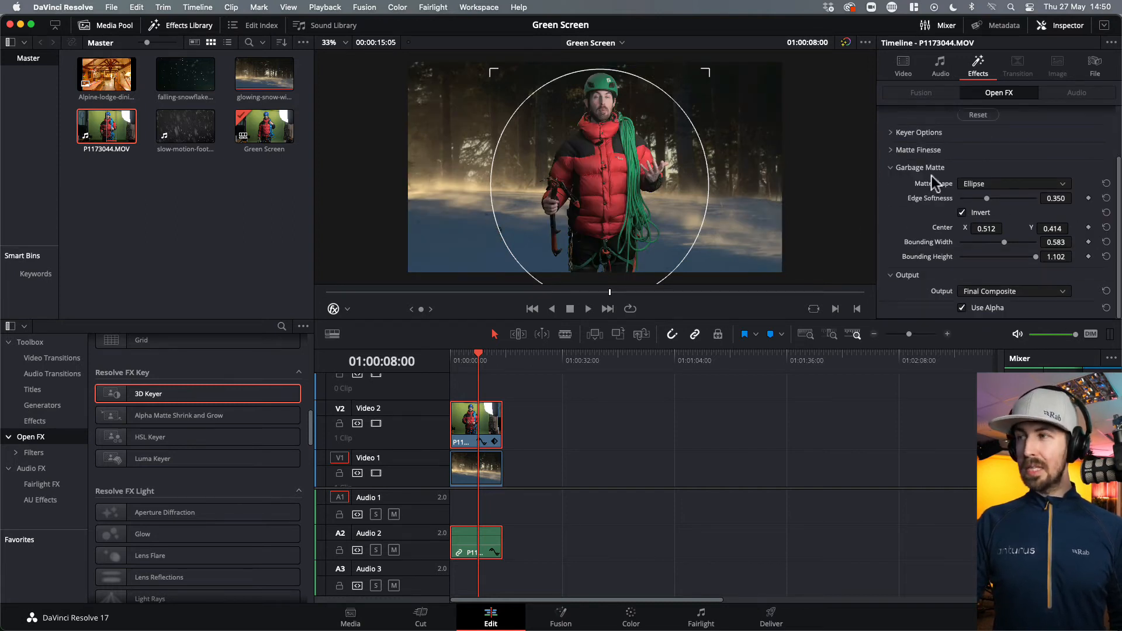
{"action": "scroll", "coordinate": [929, 178], "scroll_direction": "up", "scroll_amount": 3}
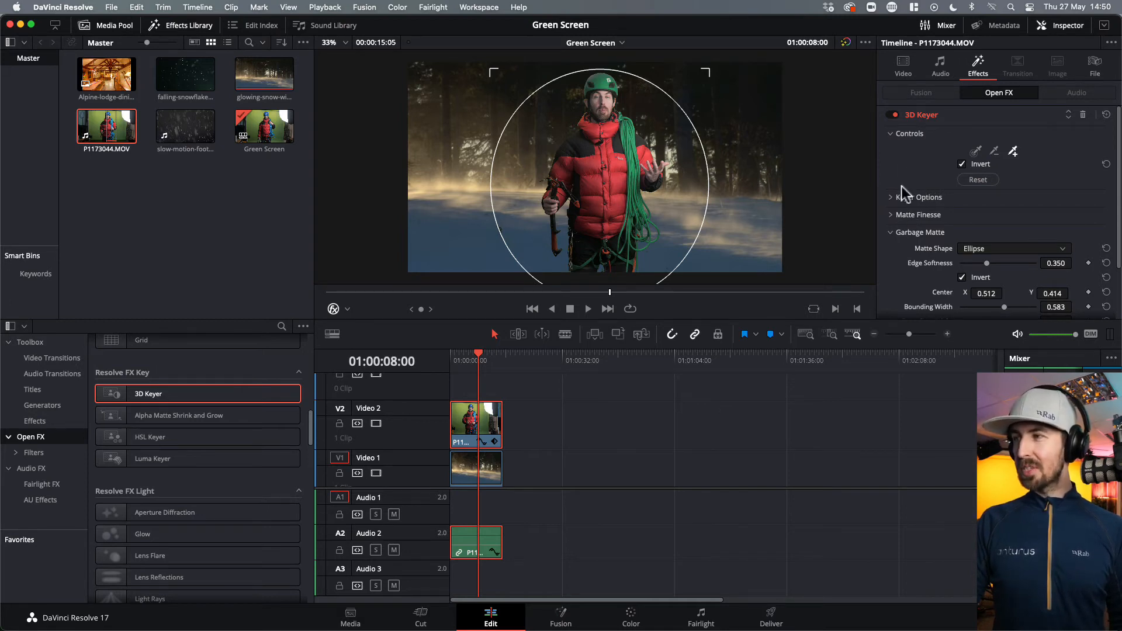
{"action": "left_click", "coordinate": [895, 231]}
{"action": "left_click", "coordinate": [893, 199]}
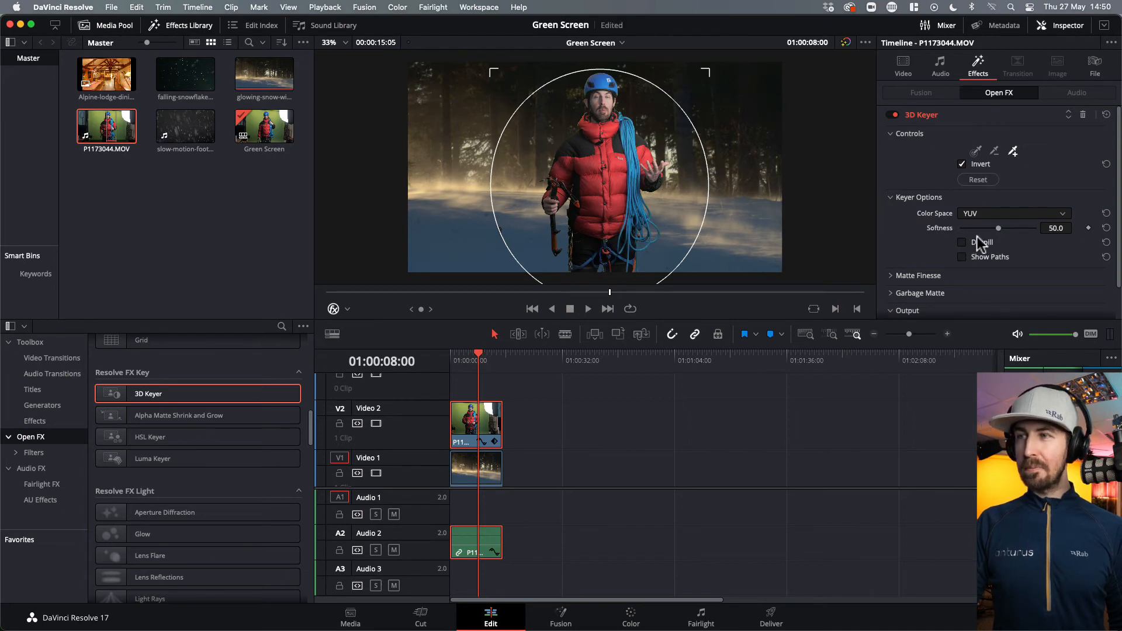
{"action": "left_click_drag", "start_coordinate": [469, 358], "coordinate": [467, 365]}
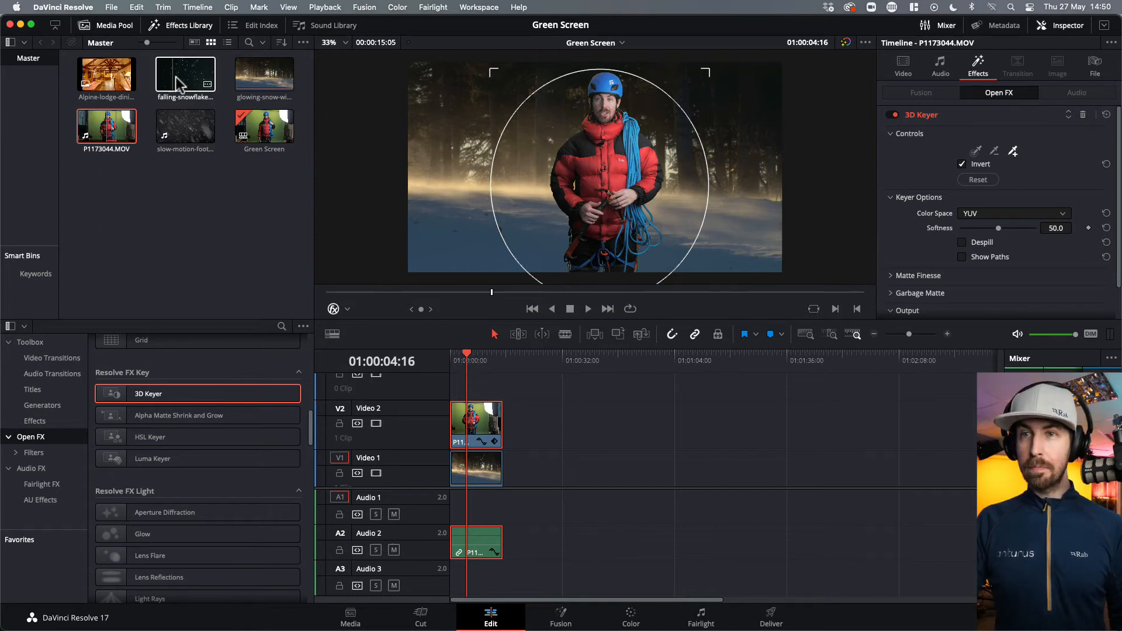
{"action": "left_click_drag", "start_coordinate": [180, 131], "coordinate": [453, 416]}
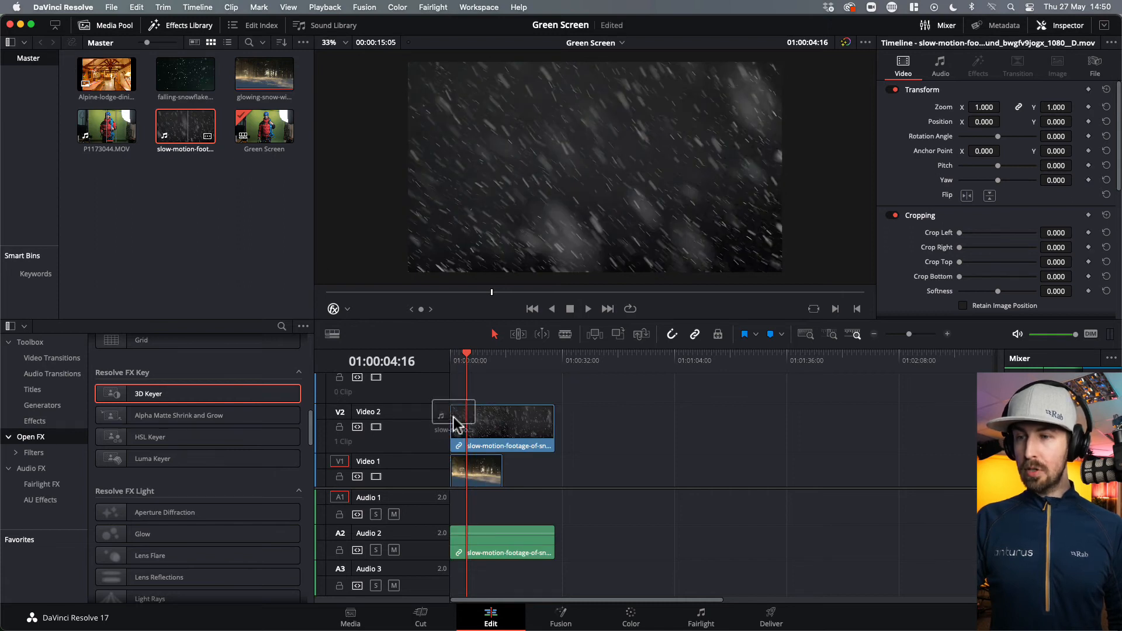
{"action": "left_click_drag", "start_coordinate": [548, 431], "coordinate": [506, 432]}
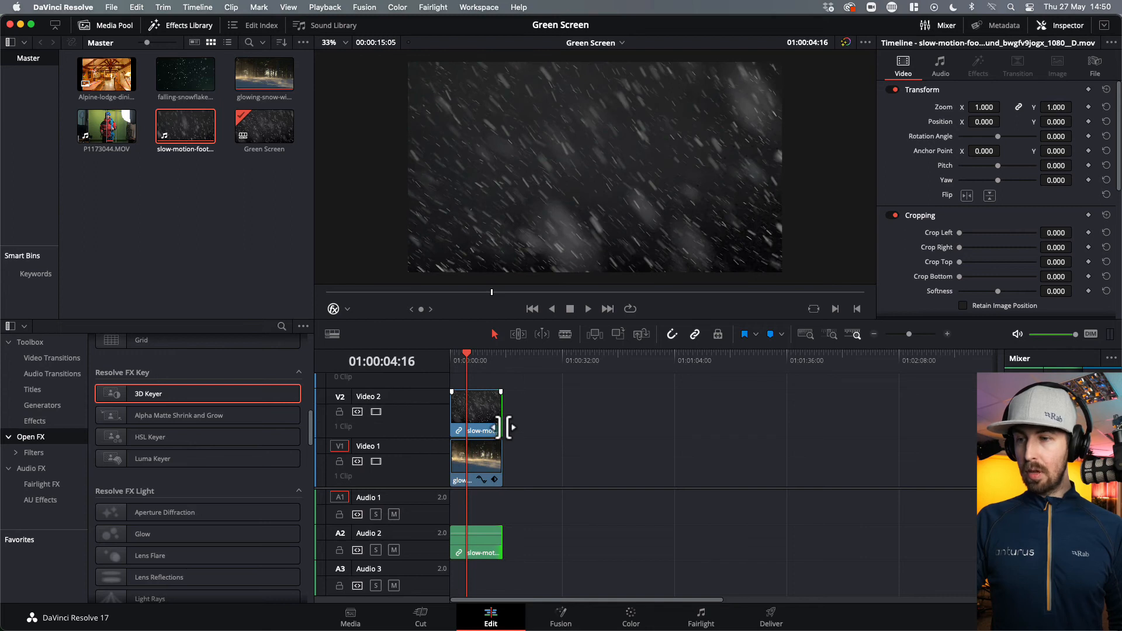
{"action": "key", "text": "super+z"}
{"action": "key", "text": "super+z"}
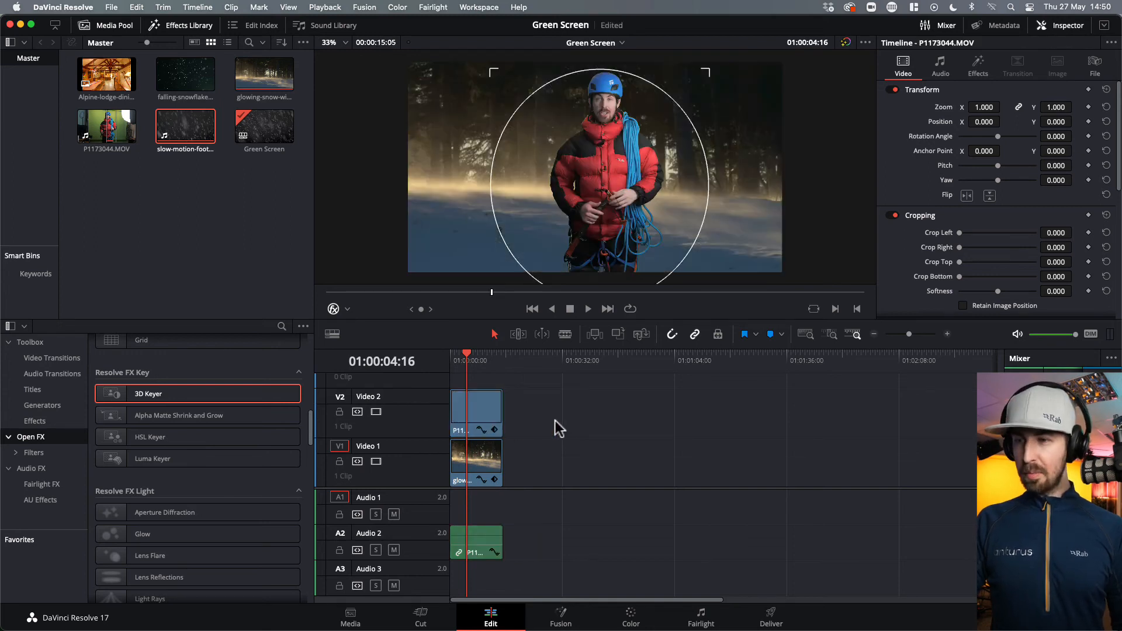
Place the slow-motion snow footage on a new Video 3 track above the climber and trim it to the climber clip's length
{"action": "left_click_drag", "start_coordinate": [162, 129], "coordinate": [501, 407]}
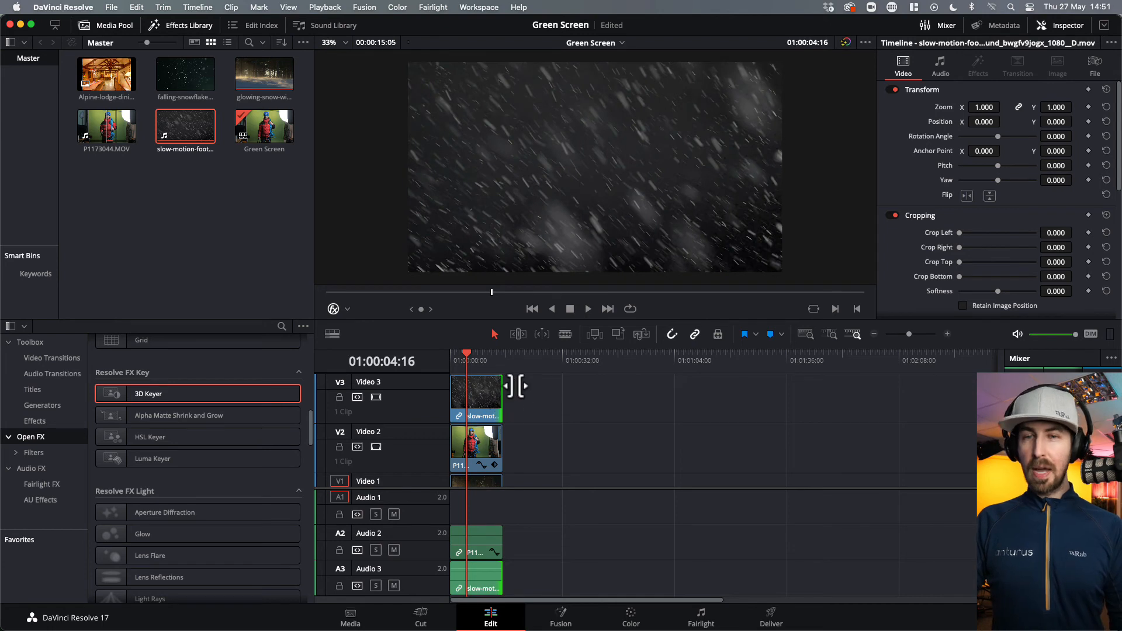
Set the snow clip's composite mode to Screen and preview the overlay at 01:00:09:00
{"action": "left_click", "coordinate": [481, 388]}
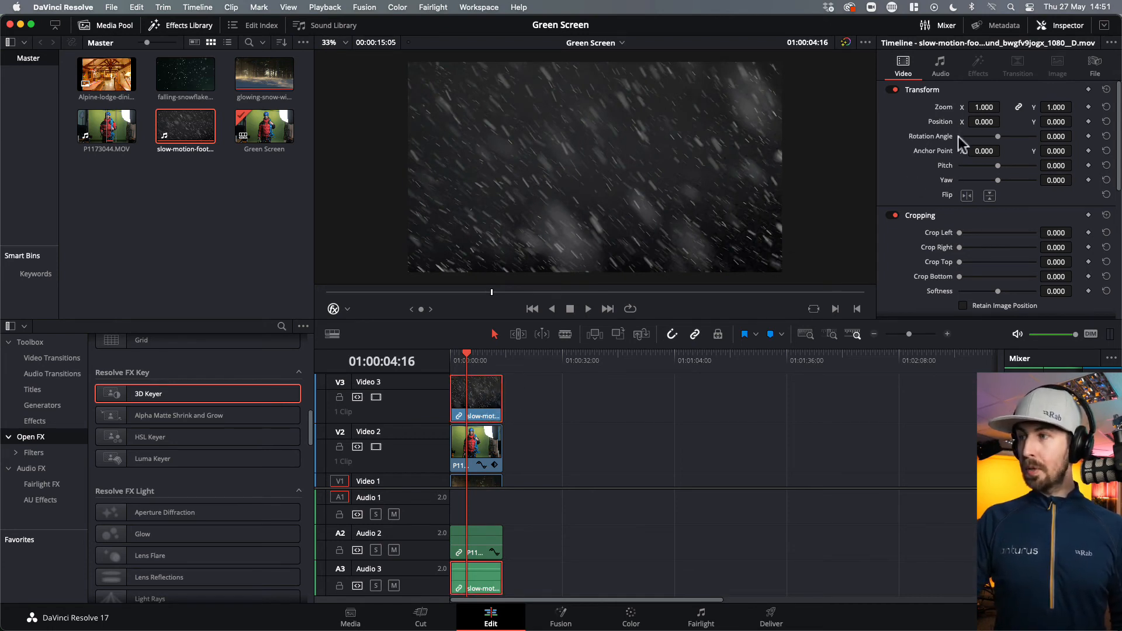
{"action": "scroll", "coordinate": [918, 174], "scroll_direction": "down", "scroll_amount": 5}
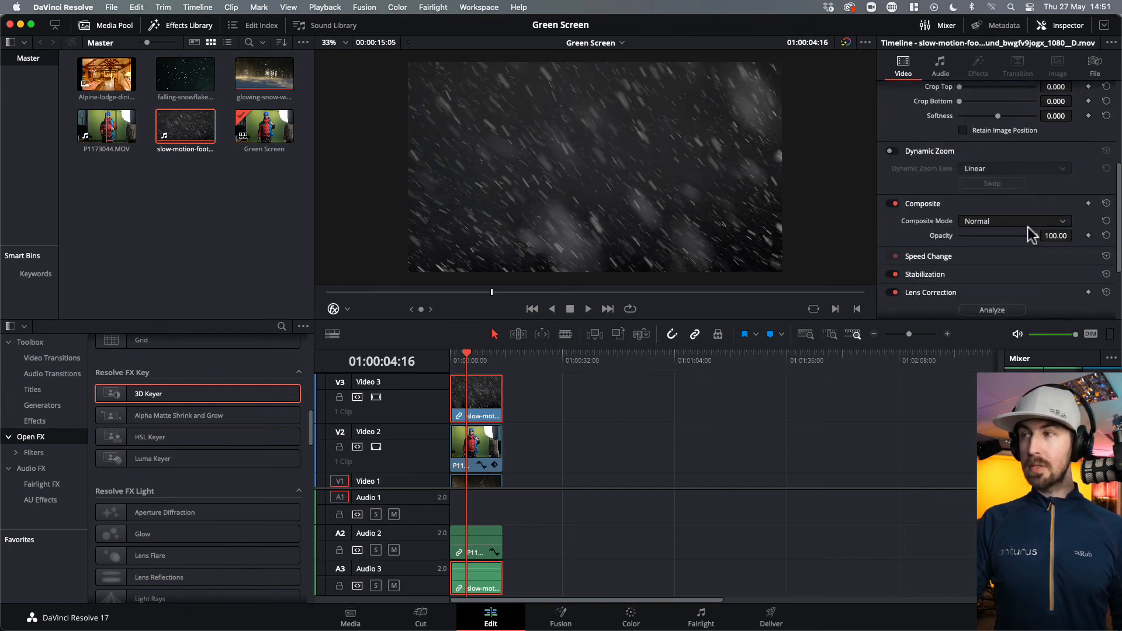
{"action": "left_click", "coordinate": [975, 221]}
{"action": "scroll", "coordinate": [989, 315], "scroll_direction": "down", "scroll_amount": 5}
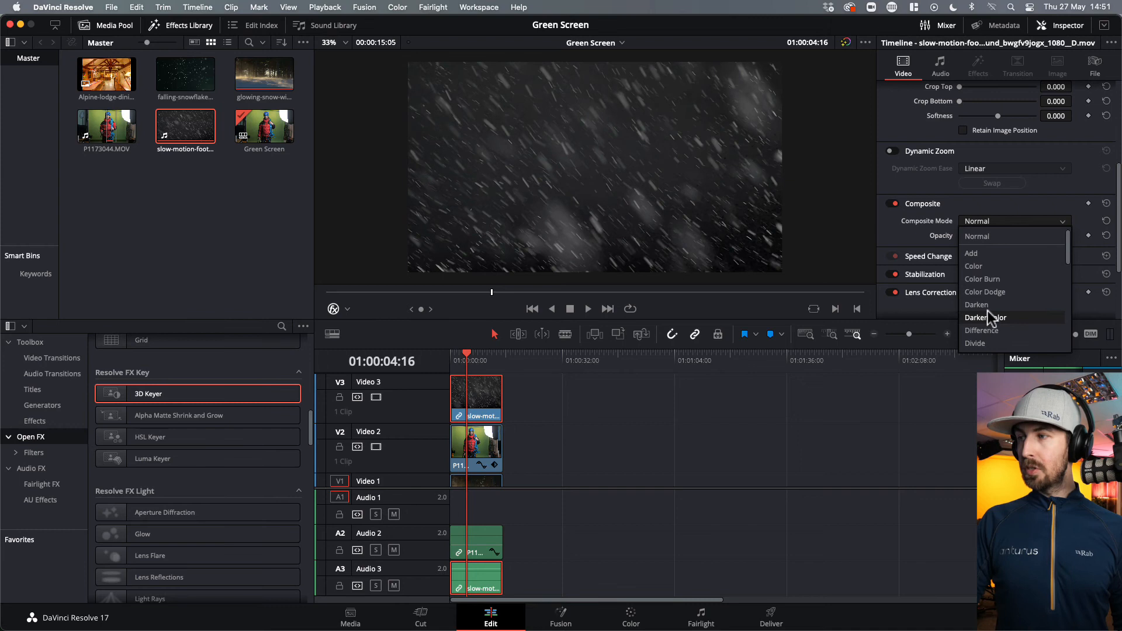
{"action": "scroll", "coordinate": [988, 311], "scroll_direction": "down", "scroll_amount": 2}
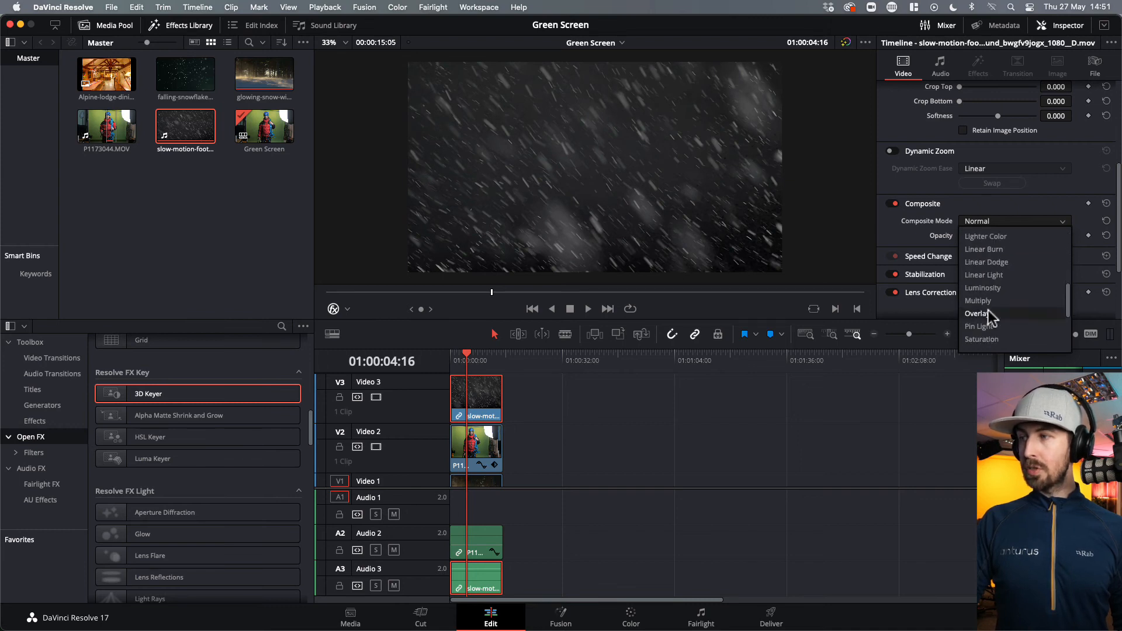
{"action": "left_click", "coordinate": [987, 313]}
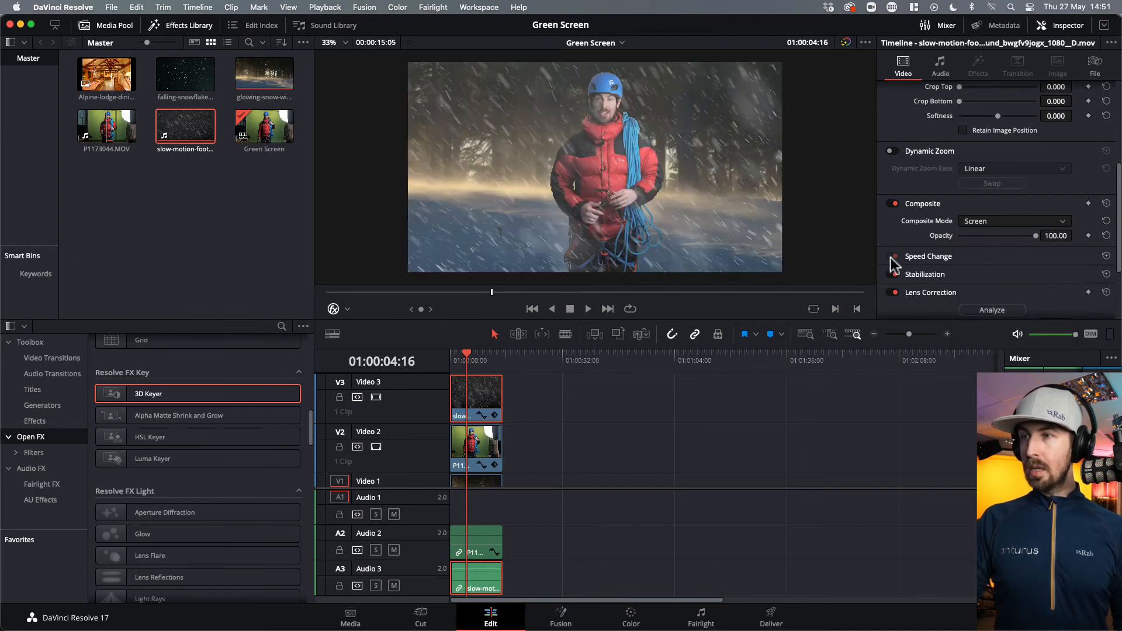
{"action": "left_click_drag", "start_coordinate": [451, 355], "coordinate": [482, 365]}
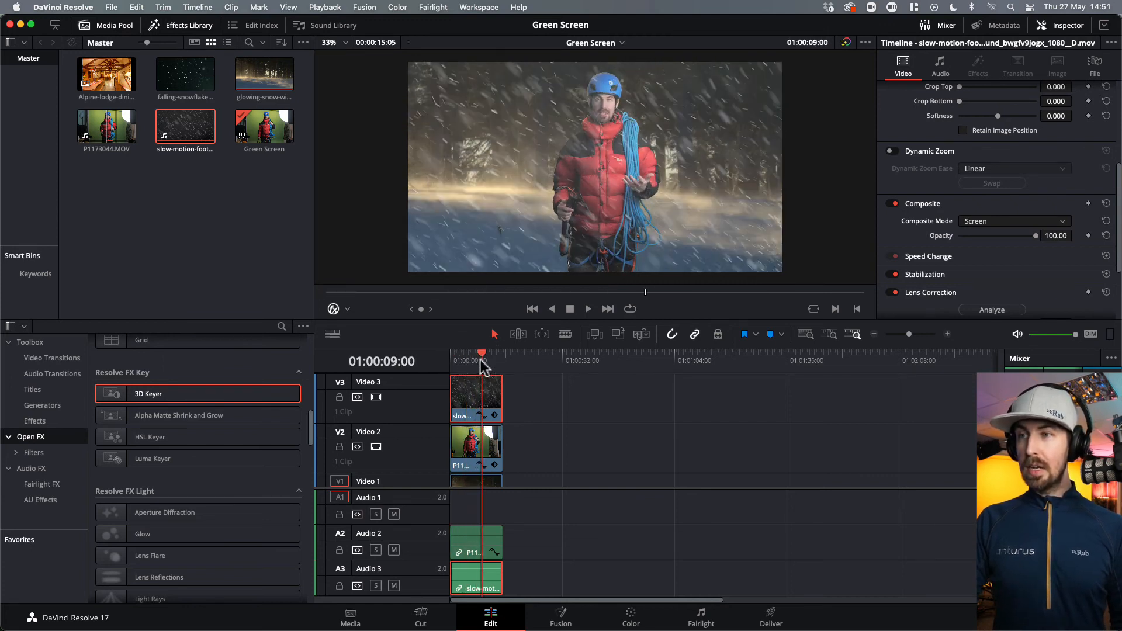